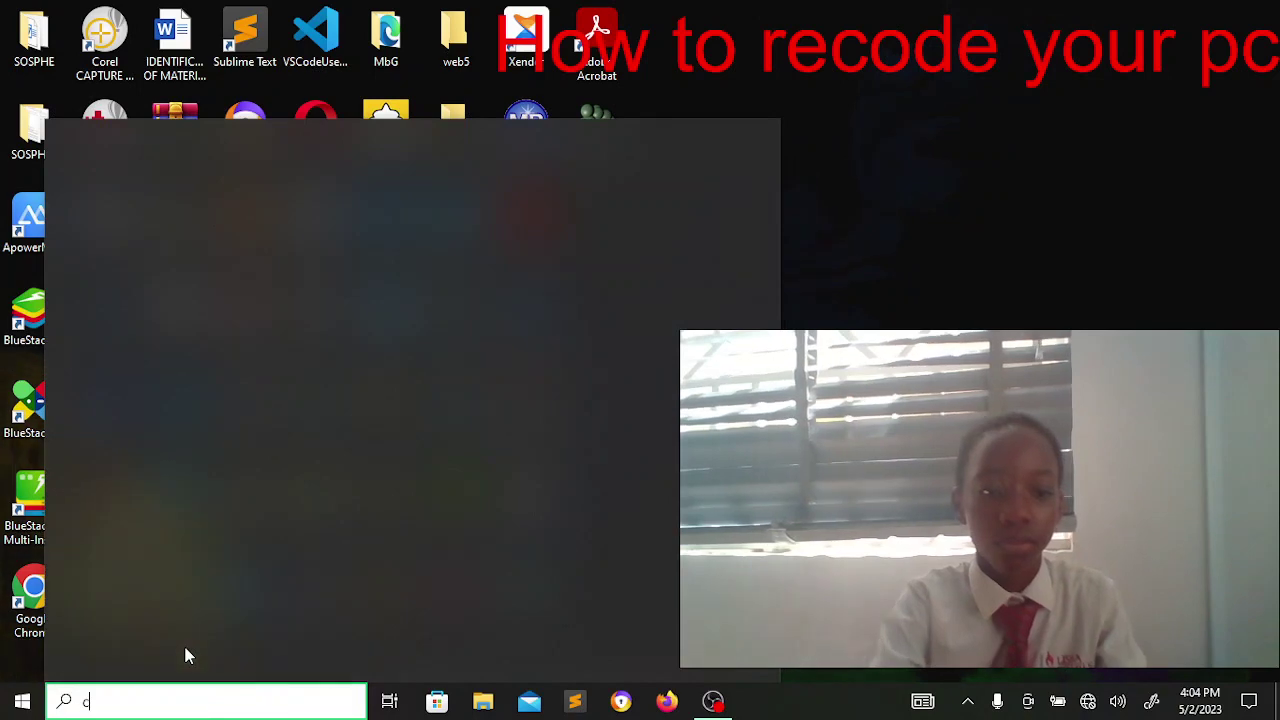
{"action": "type", "text": "cmd"}
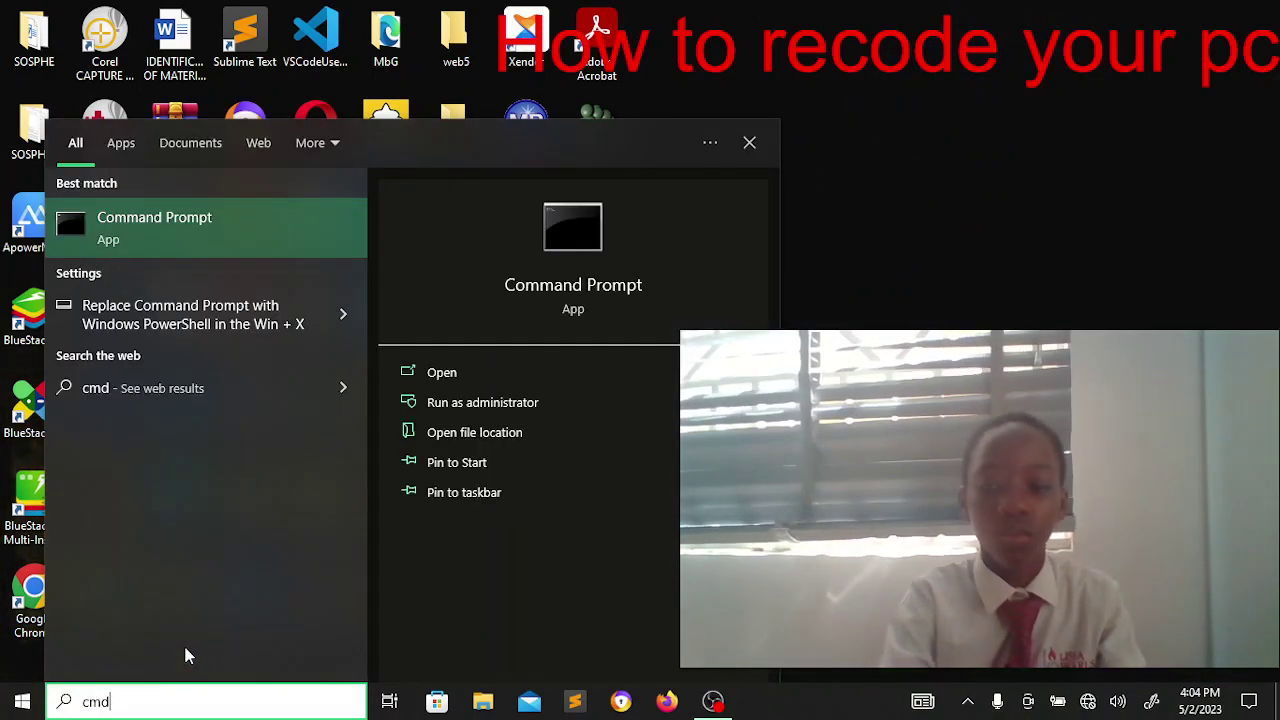
{"action": "key", "text": "BackSpace"}
{"action": "key", "text": "BackSpace"}
{"action": "key", "text": "BackSpace"}
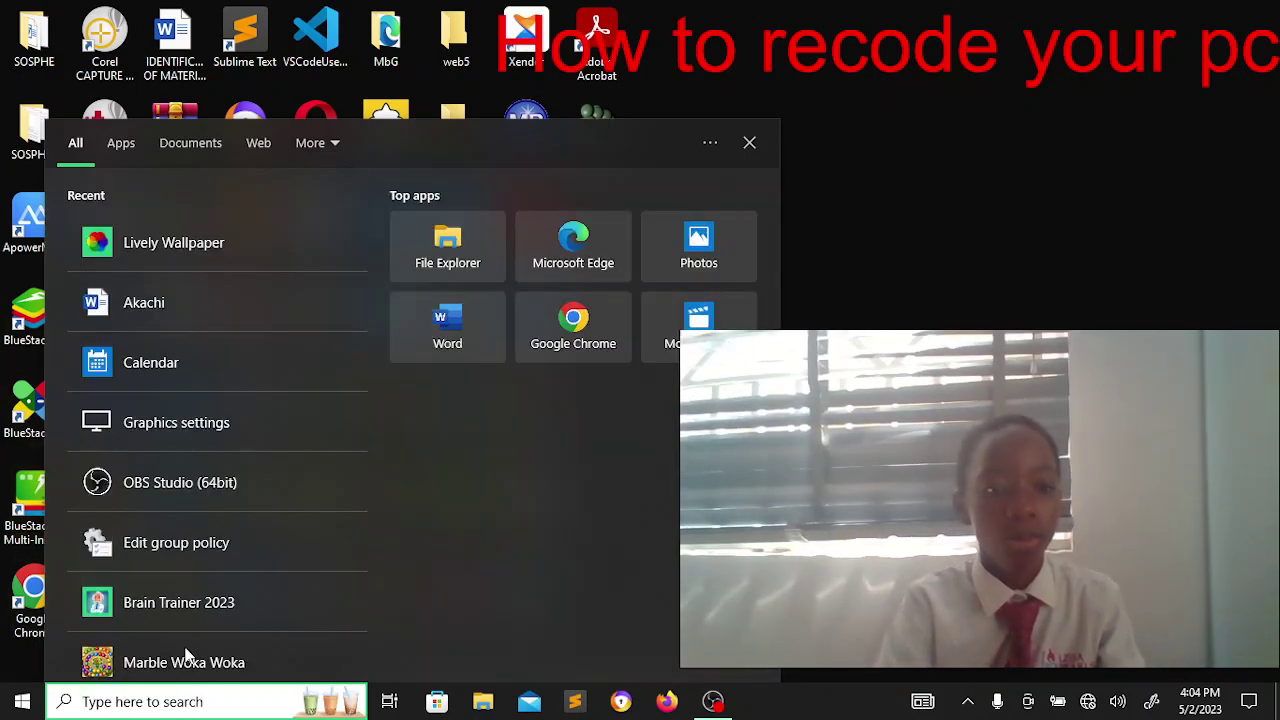
Look through the full alphabetical list of installed apps for the screen recording program.
{"action": "key", "text": "super"}
{"action": "scroll", "coordinate": [211, 403], "scroll_direction": "down", "scroll_amount": 5}
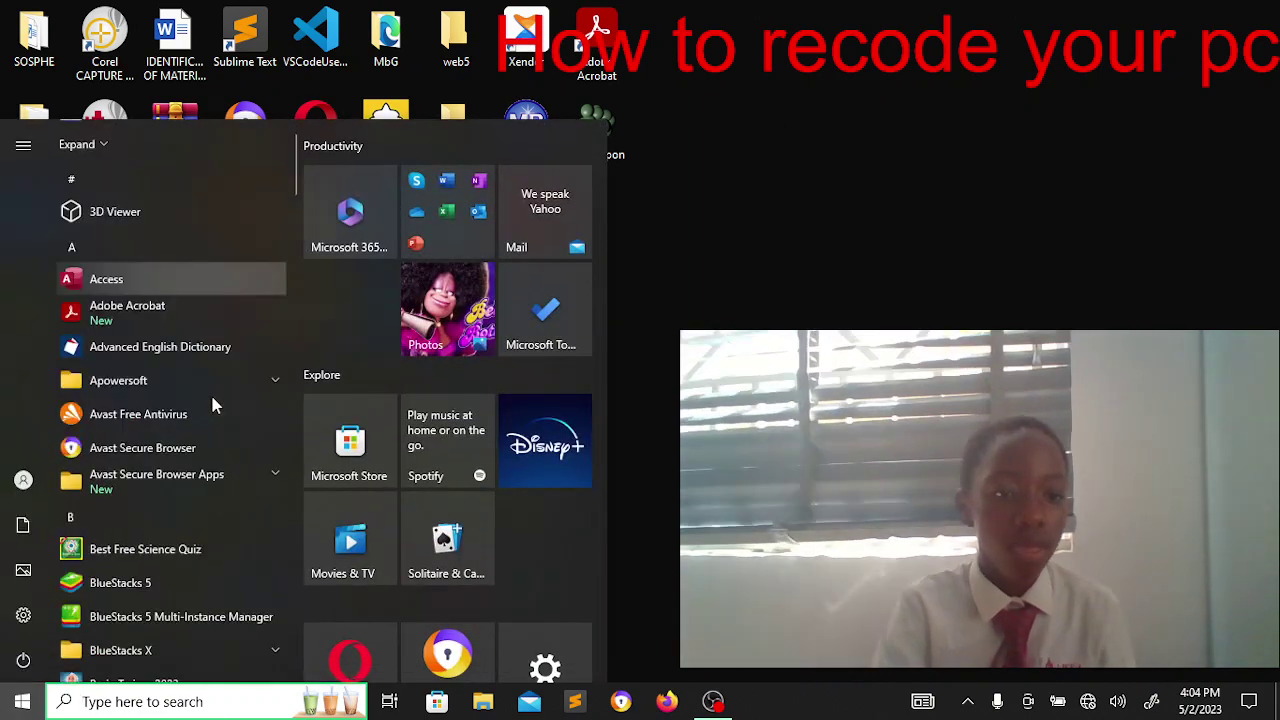
{"action": "scroll", "coordinate": [212, 404], "scroll_direction": "down", "scroll_amount": 2}
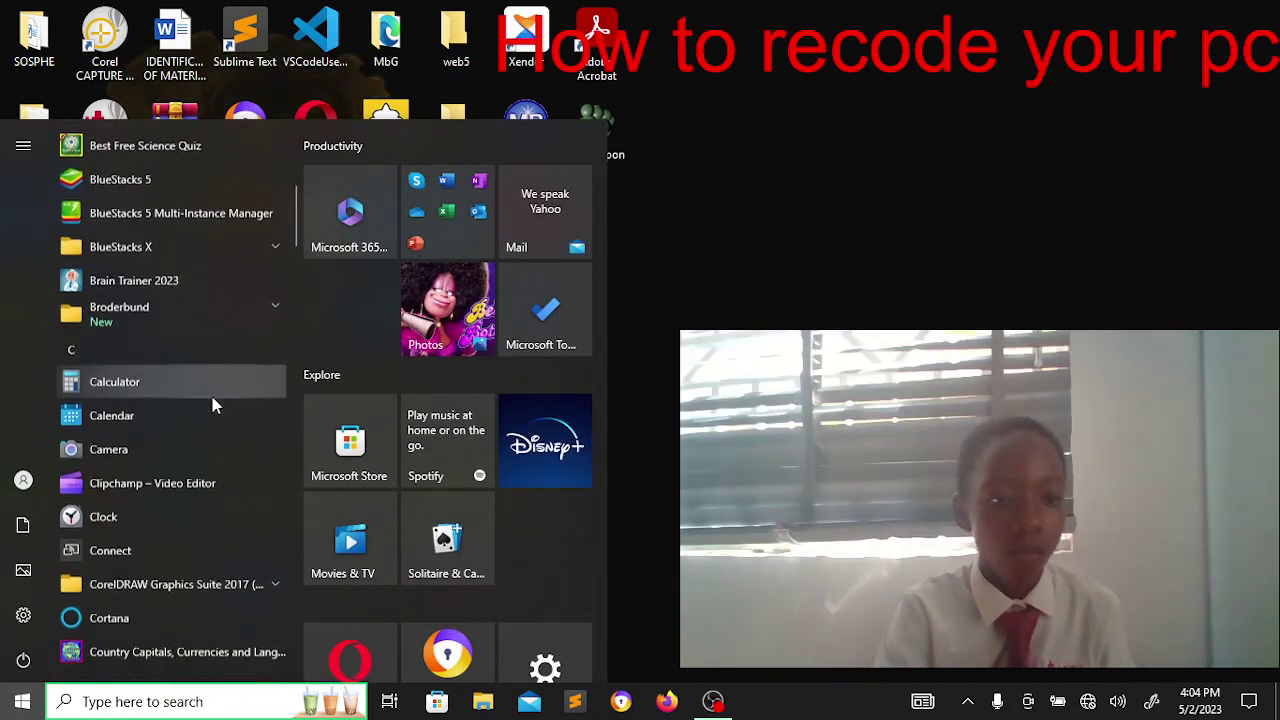
{"action": "scroll", "coordinate": [212, 404], "scroll_direction": "down", "scroll_amount": 5}
{"action": "scroll", "coordinate": [212, 404], "scroll_direction": "up", "scroll_amount": 2}
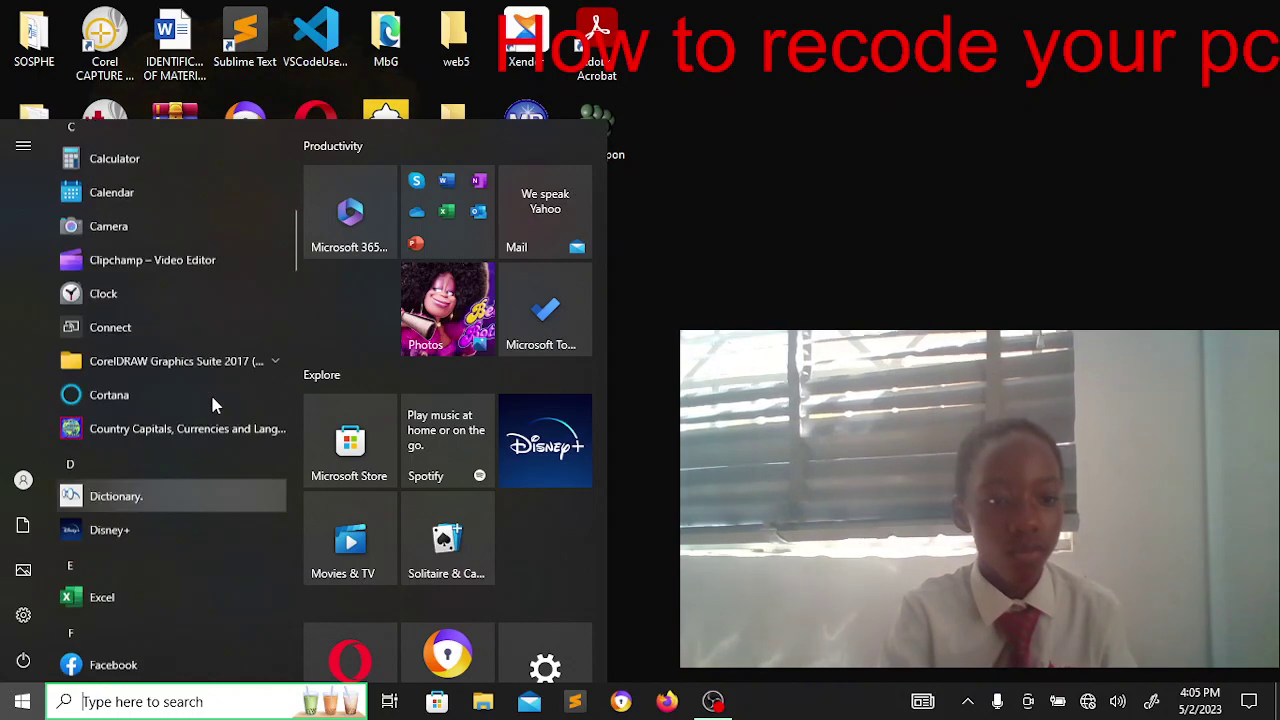
{"action": "scroll", "coordinate": [212, 404], "scroll_direction": "down", "scroll_amount": 1}
{"action": "scroll", "coordinate": [212, 404], "scroll_direction": "down", "scroll_amount": 10}
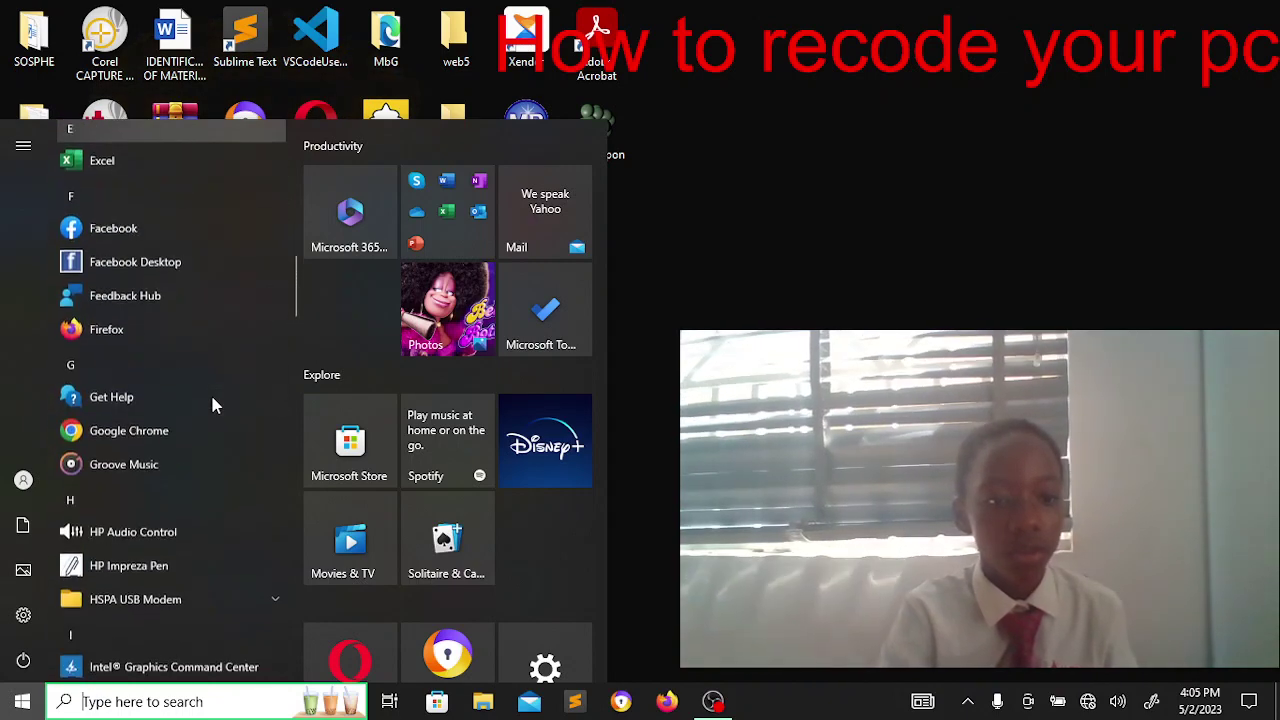
{"action": "scroll", "coordinate": [212, 404], "scroll_direction": "down", "scroll_amount": 8}
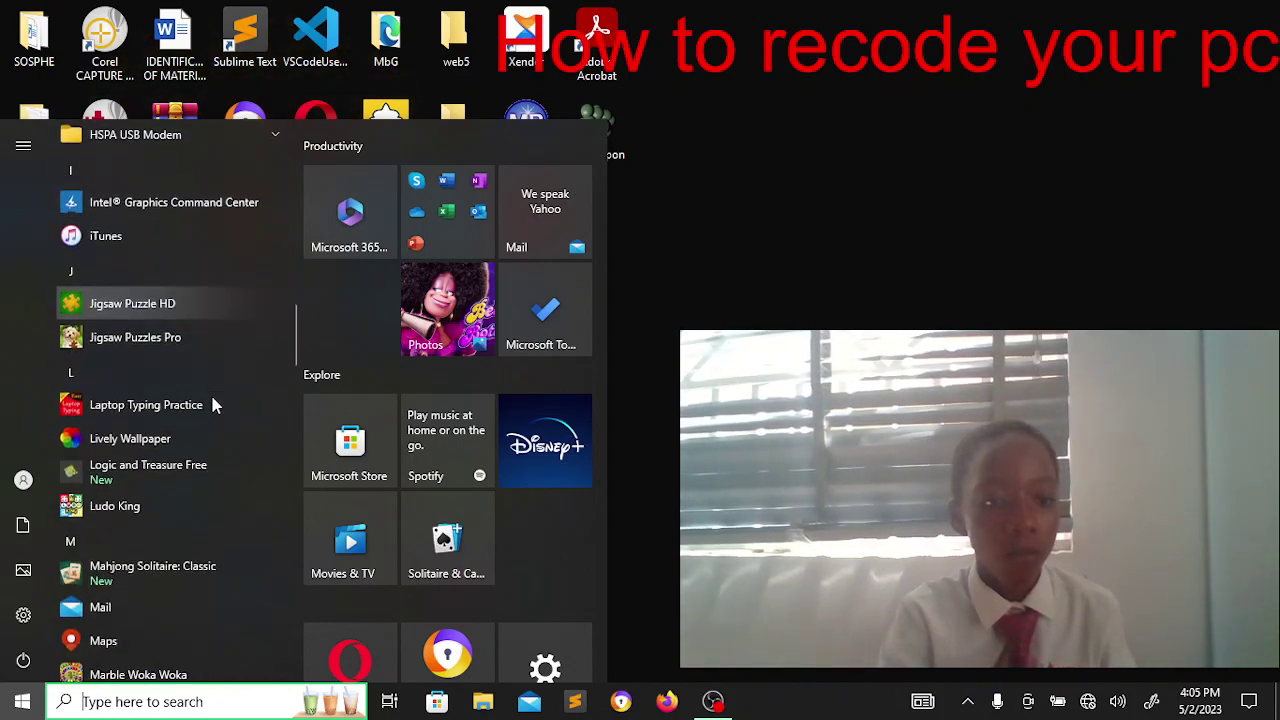
{"action": "scroll", "coordinate": [212, 404], "scroll_direction": "down", "scroll_amount": 10}
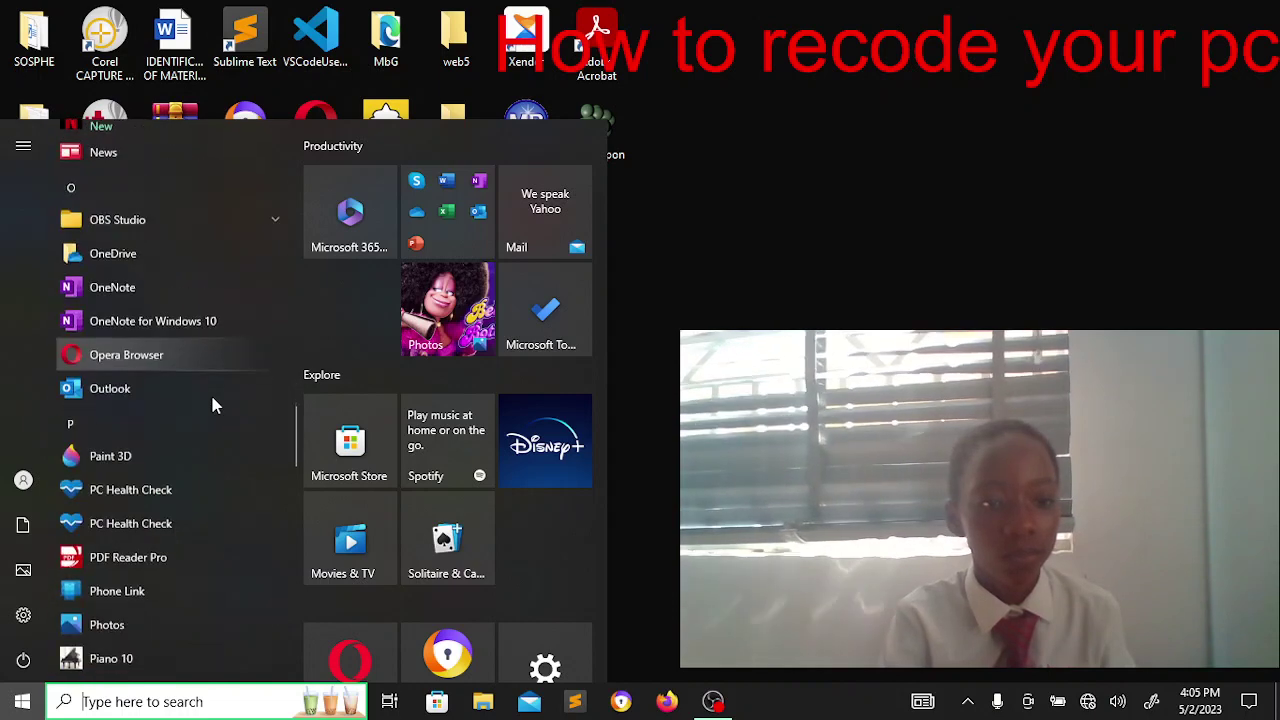
{"action": "scroll", "coordinate": [212, 404], "scroll_direction": "down", "scroll_amount": 5}
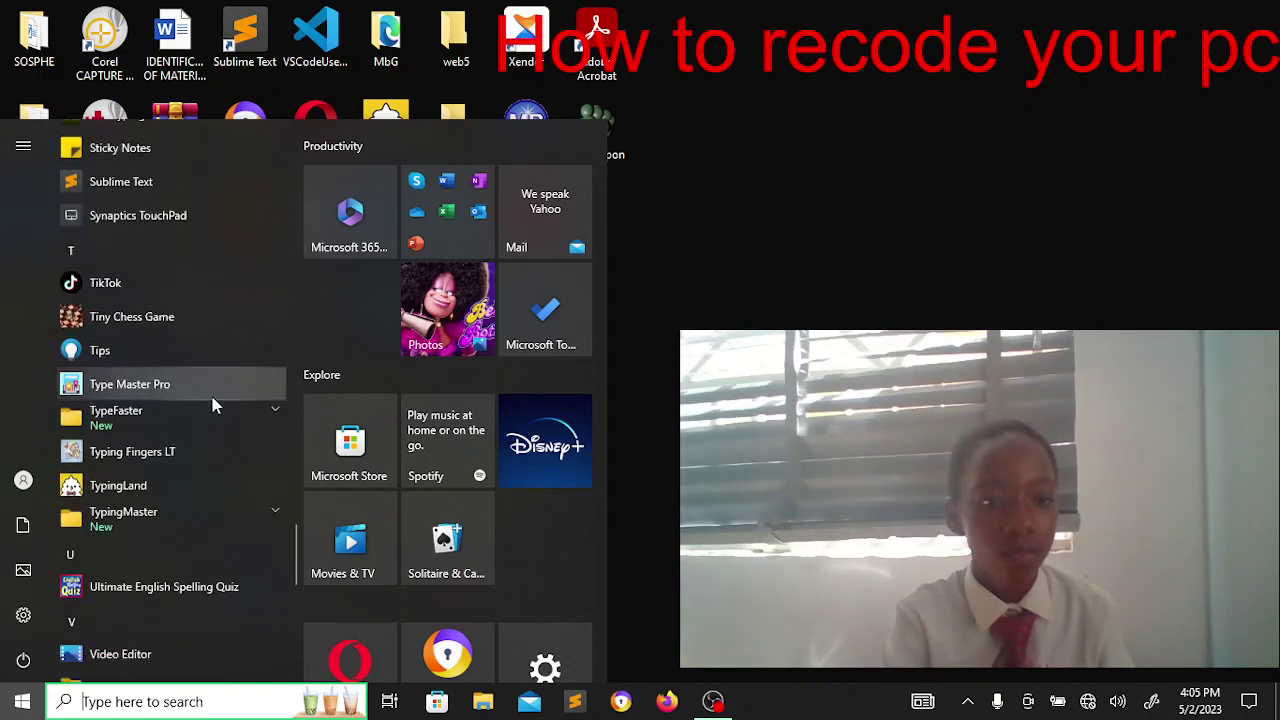
{"action": "scroll", "coordinate": [212, 404], "scroll_direction": "down", "scroll_amount": 6}
{"action": "scroll", "coordinate": [212, 404], "scroll_direction": "up", "scroll_amount": 3}
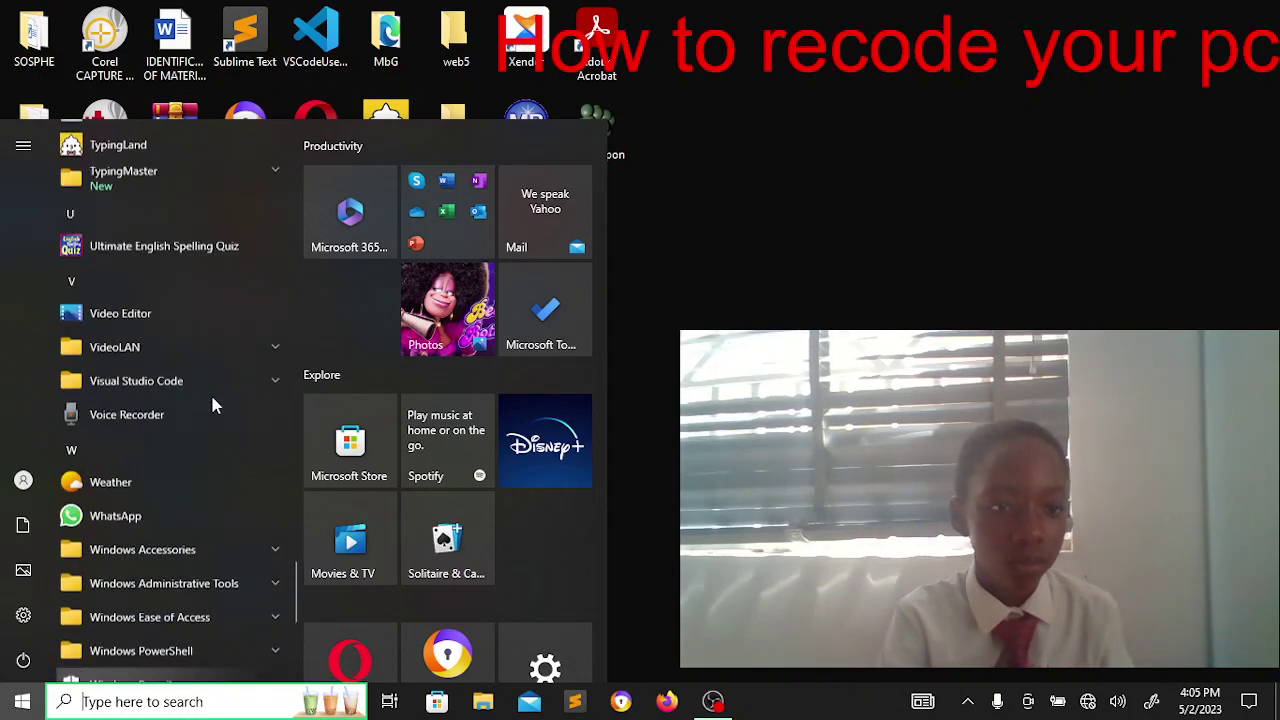
{"action": "scroll", "coordinate": [212, 404], "scroll_direction": "up", "scroll_amount": 2}
{"action": "scroll", "coordinate": [212, 404], "scroll_direction": "up", "scroll_amount": 2}
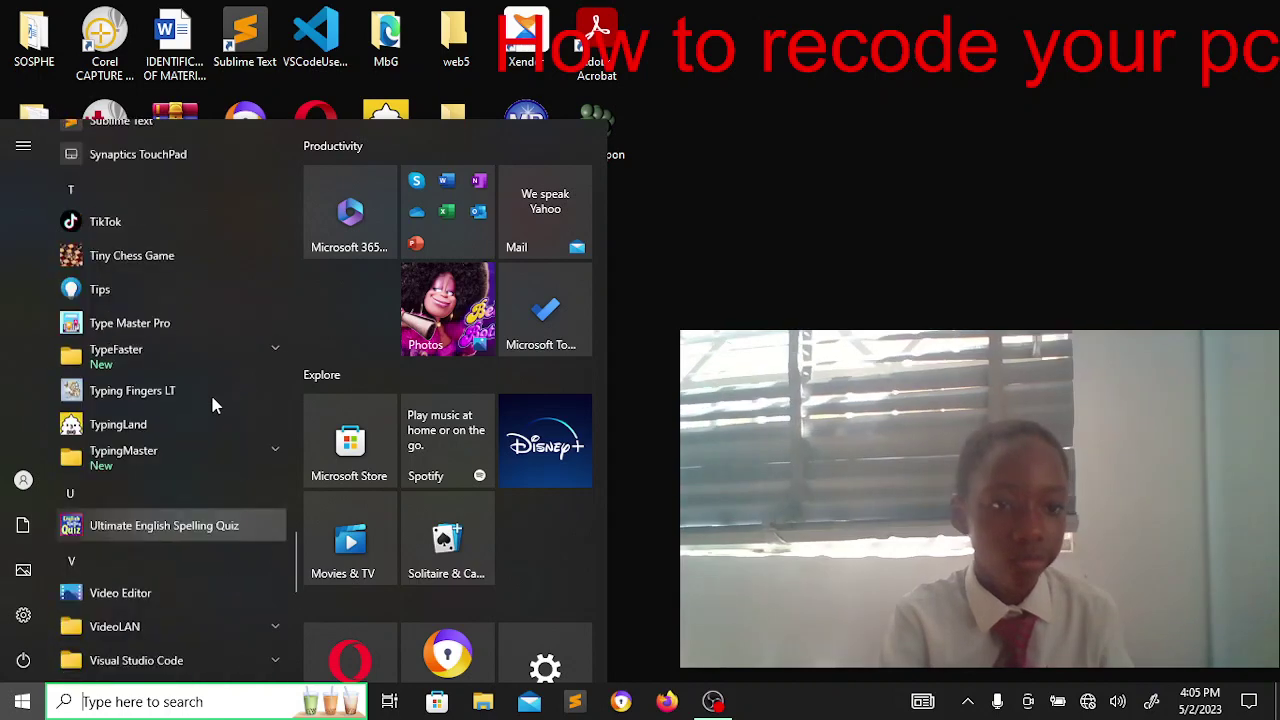
{"action": "scroll", "coordinate": [212, 404], "scroll_direction": "up", "scroll_amount": 15}
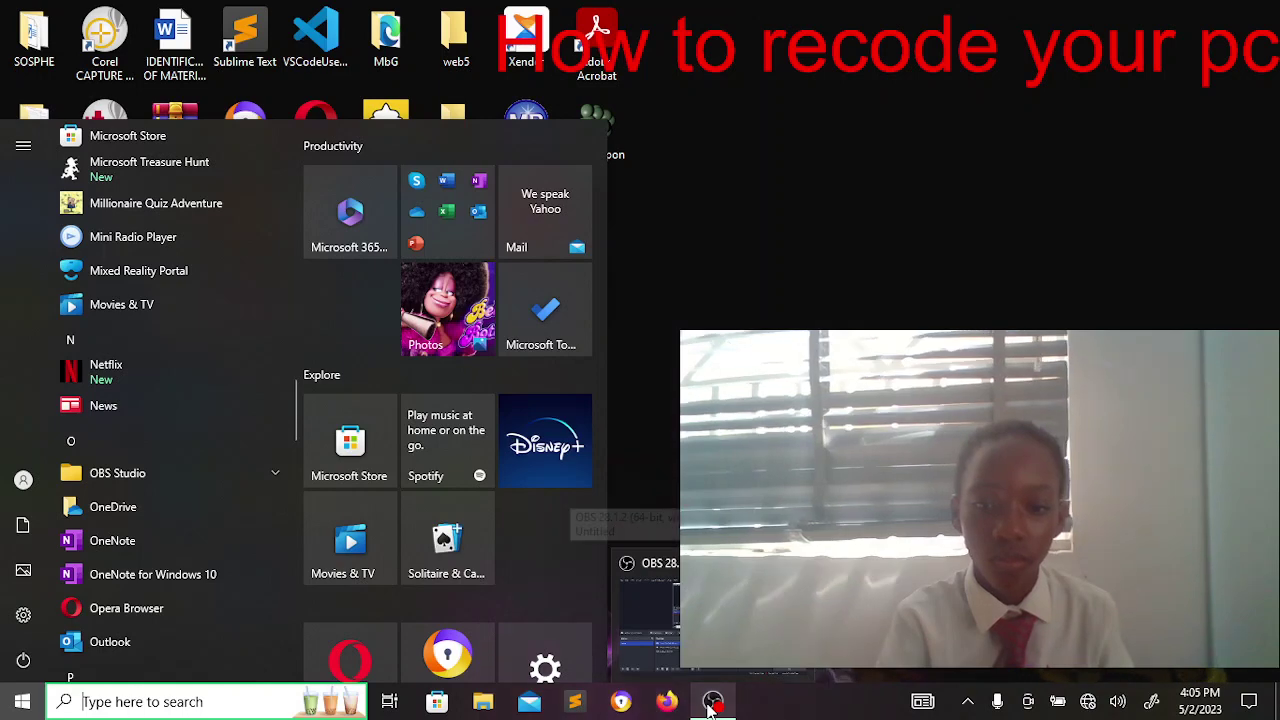
Search for OBS Studio (64bit), try to launch it, dismiss the notice and switch to the OBS window already running.
{"action": "left_click", "coordinate": [125, 700]}
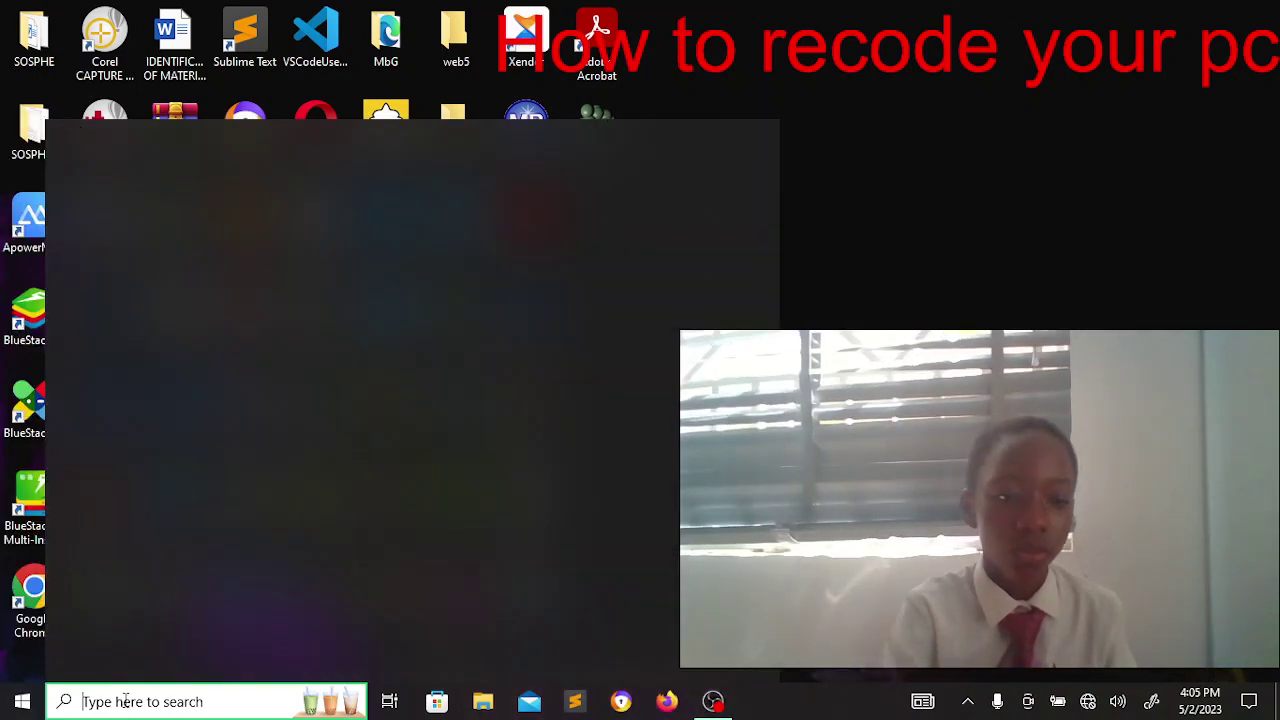
{"action": "type", "text": "ob"}
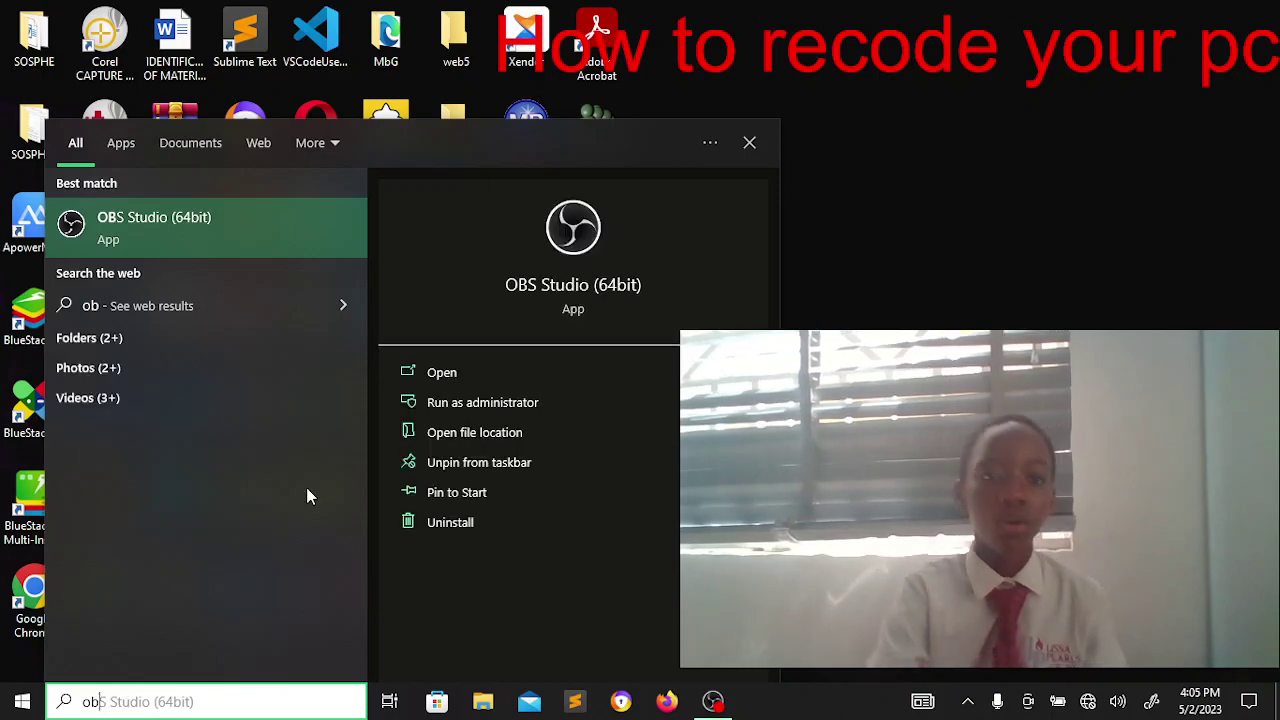
{"action": "left_click", "coordinate": [533, 368]}
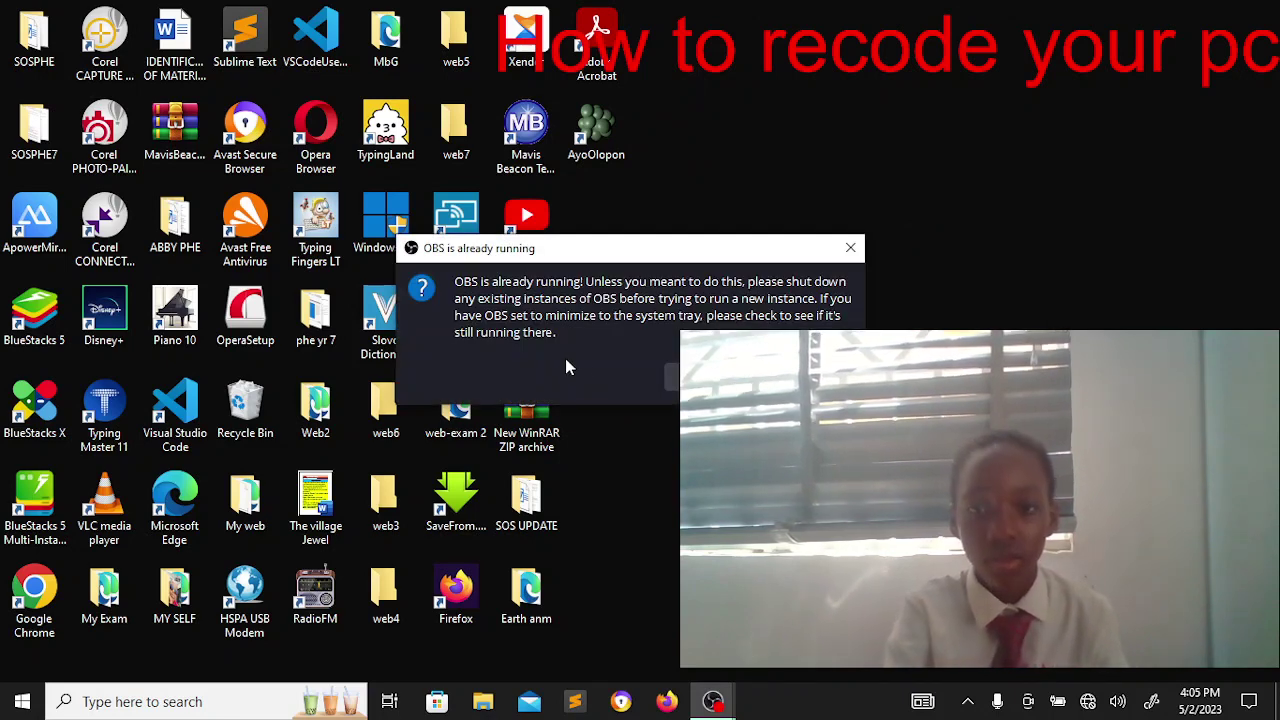
{"action": "key", "text": "Return"}
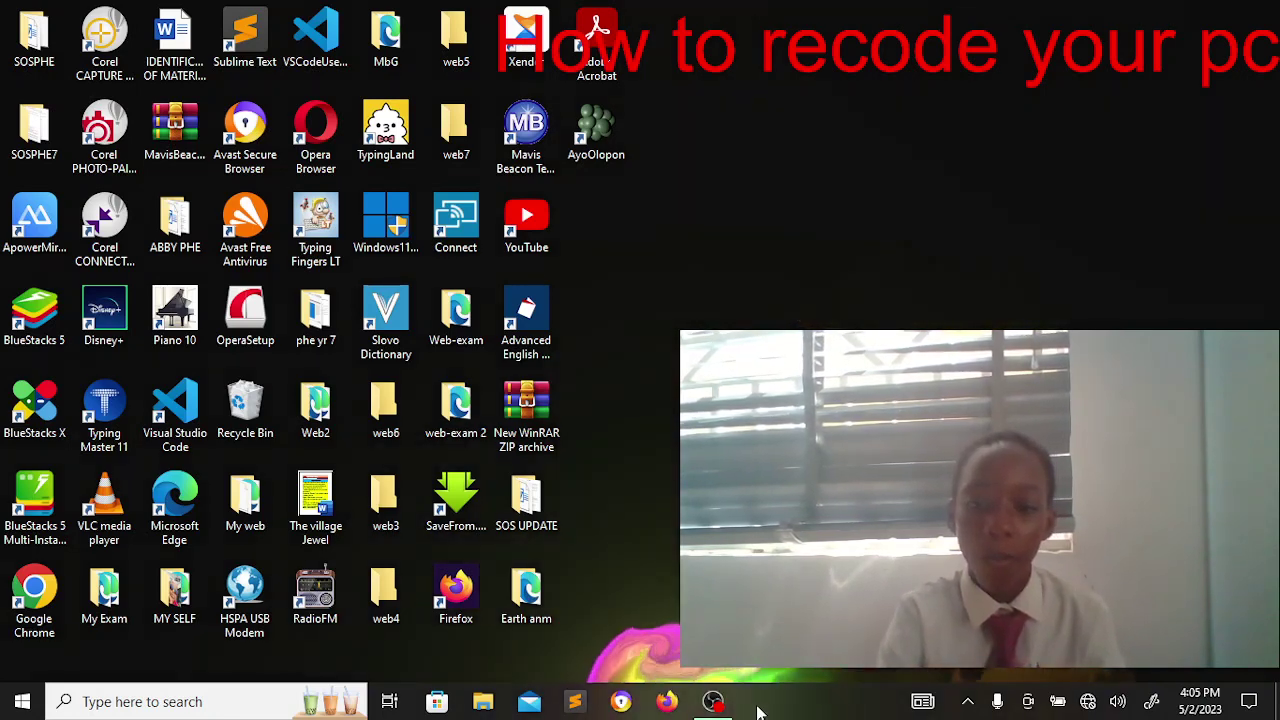
{"action": "left_click", "coordinate": [713, 705]}
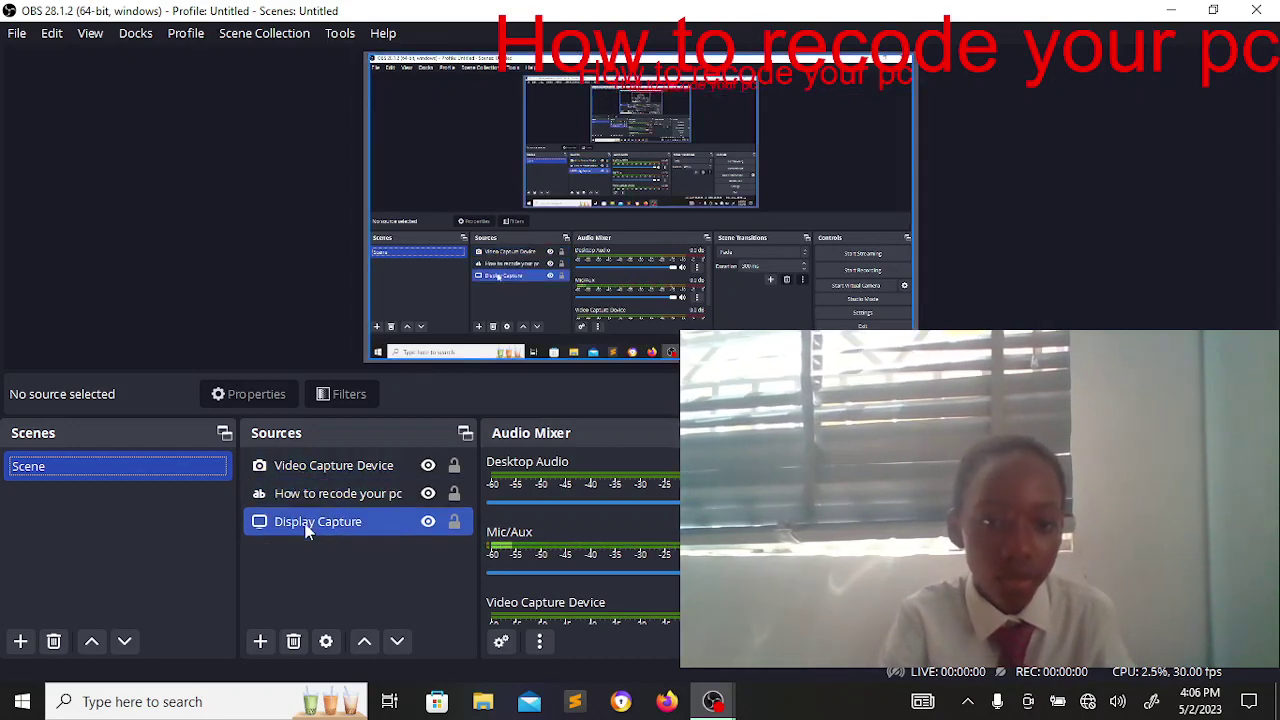
Remove the Video Capture Device, How to recode your pc and Display Capture sources from the scene.
{"action": "left_click", "coordinate": [260, 641]}
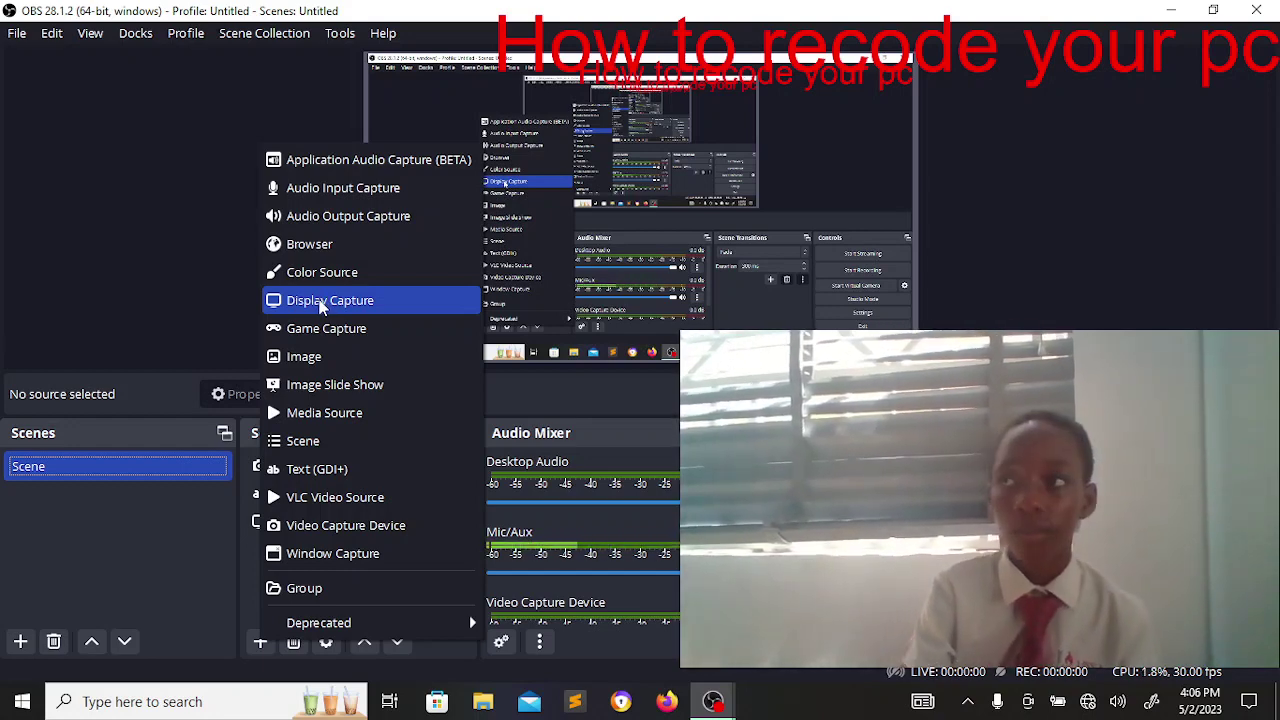
{"action": "left_click", "coordinate": [330, 300]}
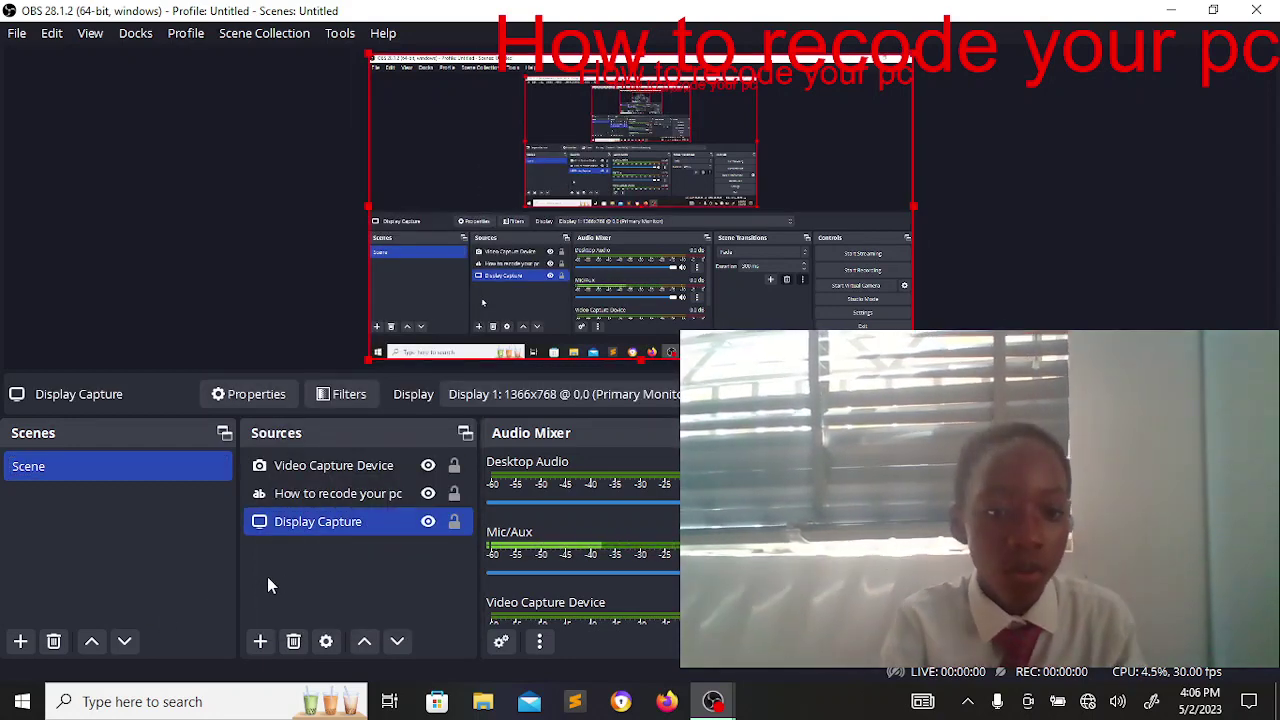
{"action": "left_click_drag", "start_coordinate": [267, 576], "coordinate": [270, 478]}
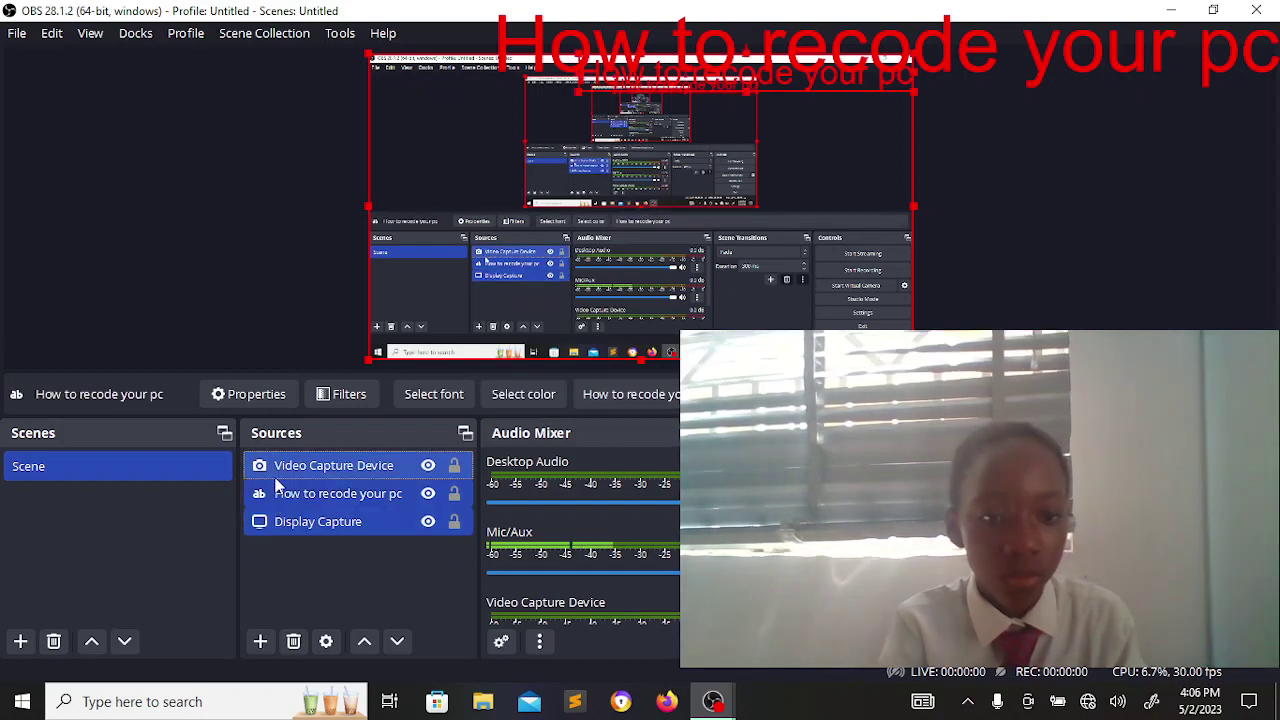
{"action": "left_click", "coordinate": [294, 641]}
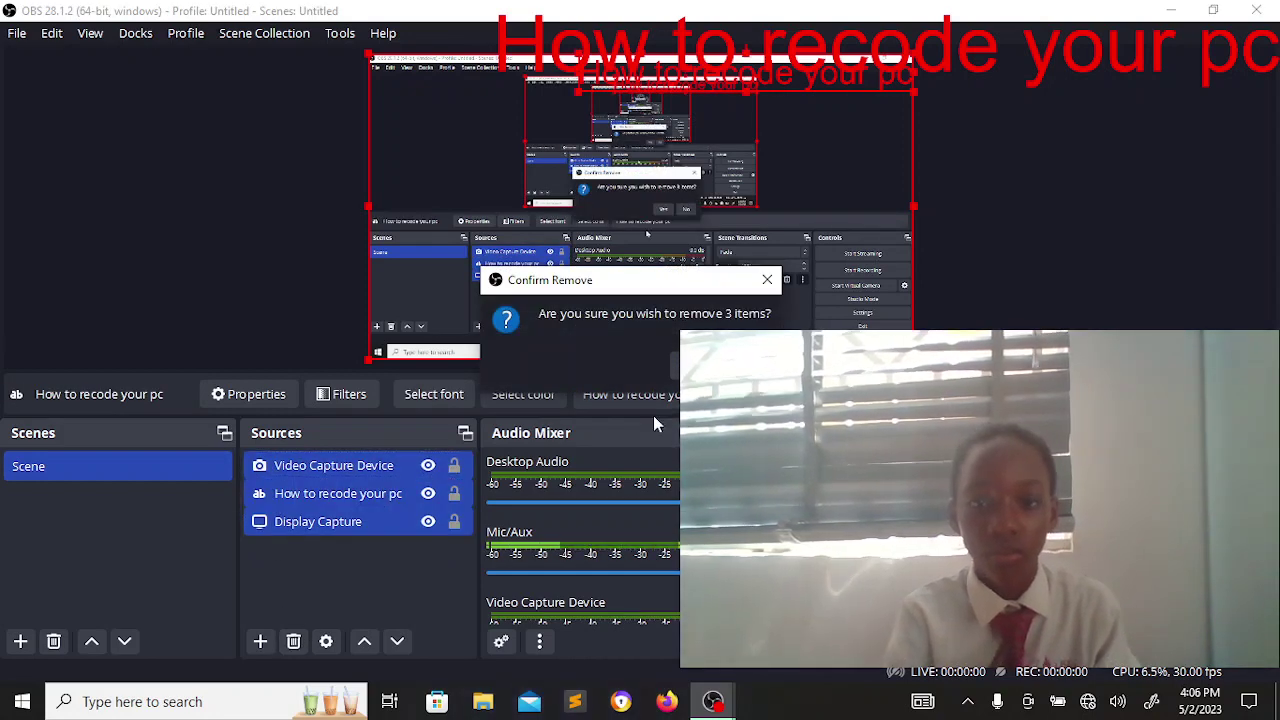
{"action": "left_click", "coordinate": [705, 366]}
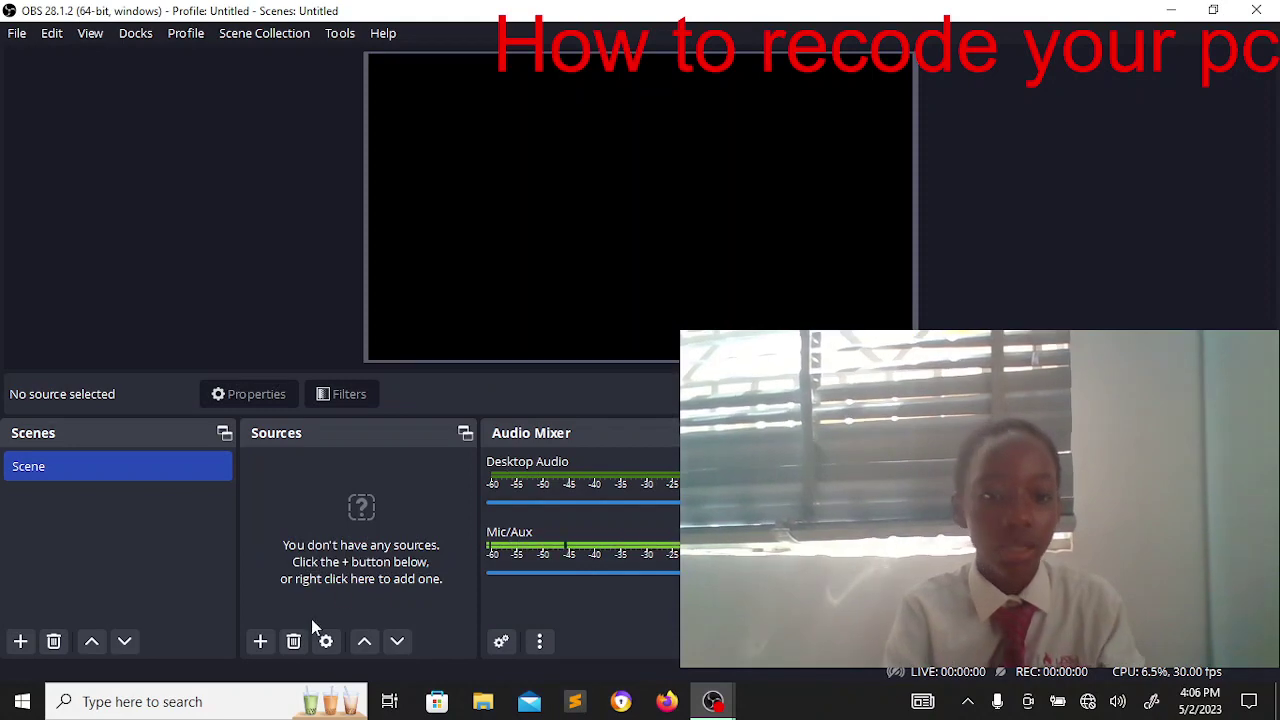
{"action": "left_click", "coordinate": [260, 641]}
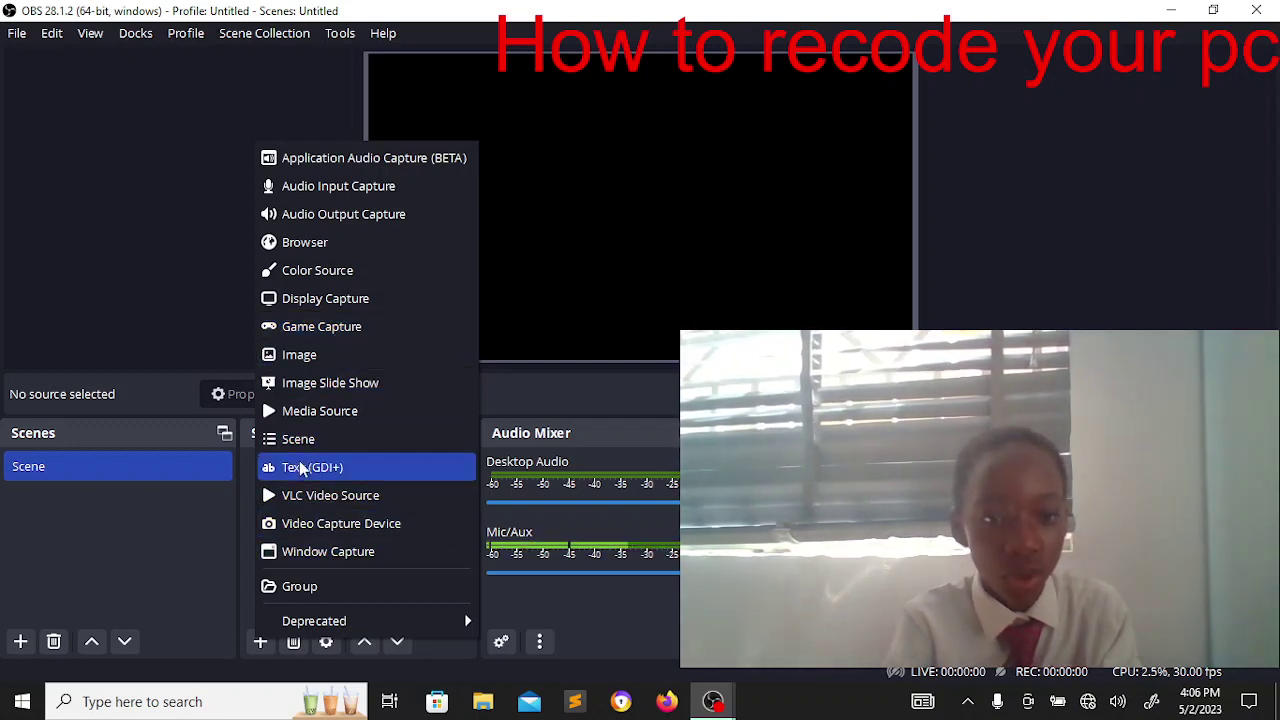
{"action": "left_click", "coordinate": [340, 388]}
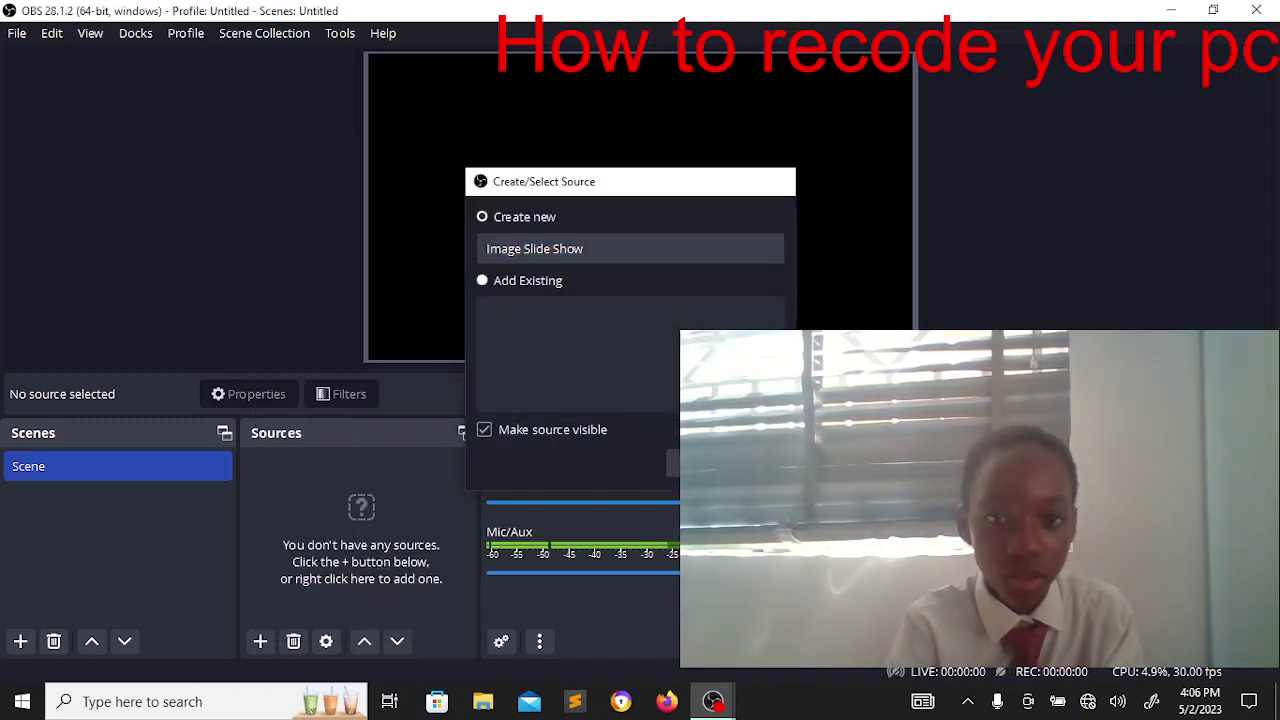
{"action": "key", "text": "Escape"}
Add a new Display Capture source to the scene, keeping the automatic capture method, Display 1 and cursor capture.
{"action": "left_click", "coordinate": [261, 641]}
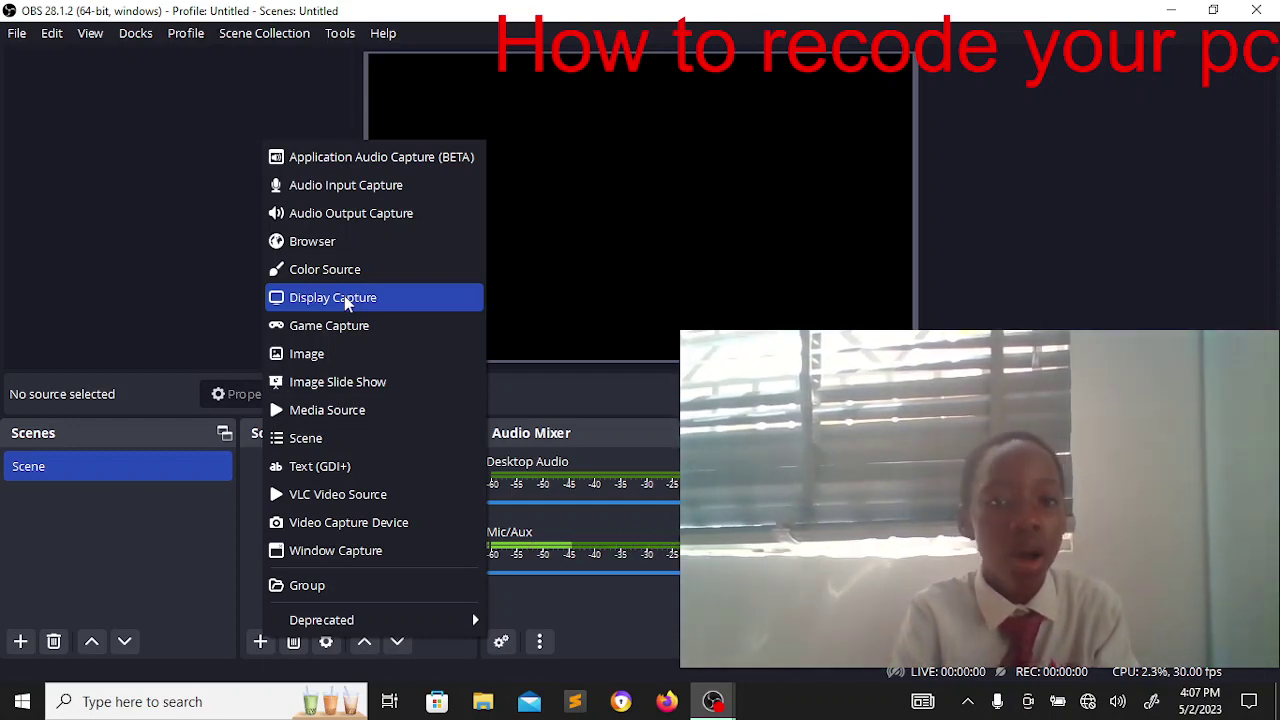
{"action": "left_click", "coordinate": [347, 299]}
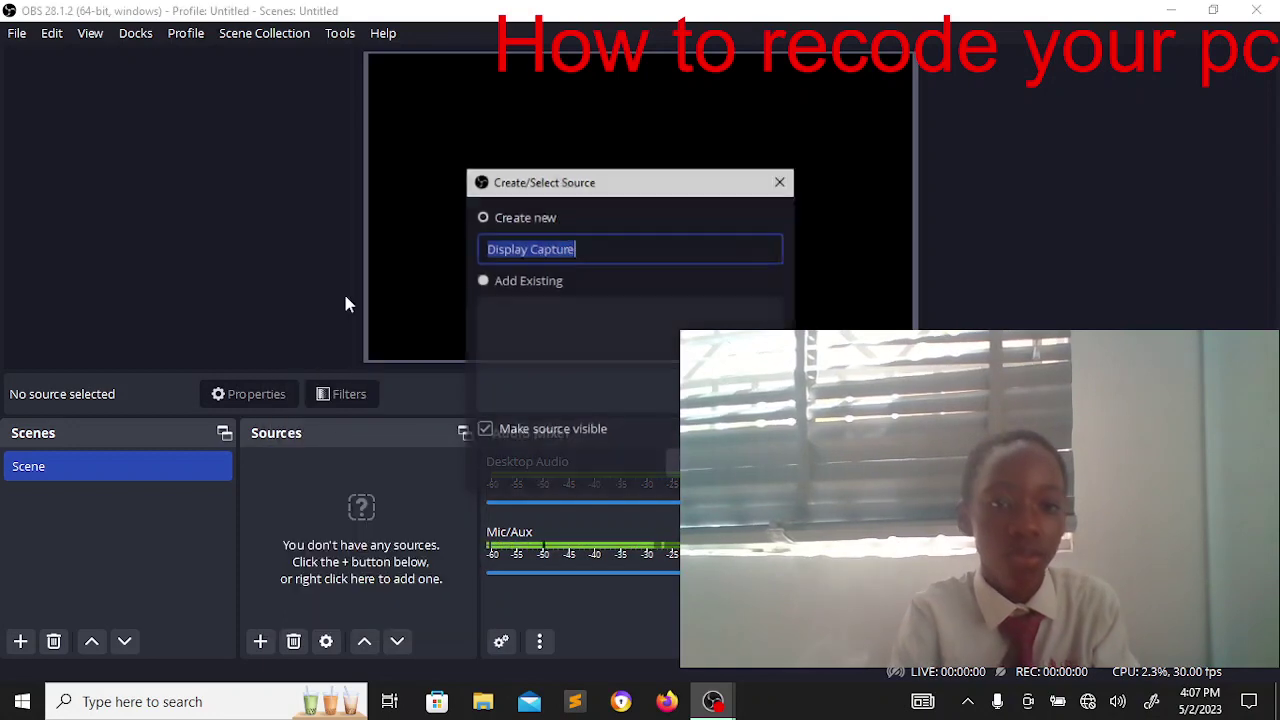
{"action": "key", "text": "Return"}
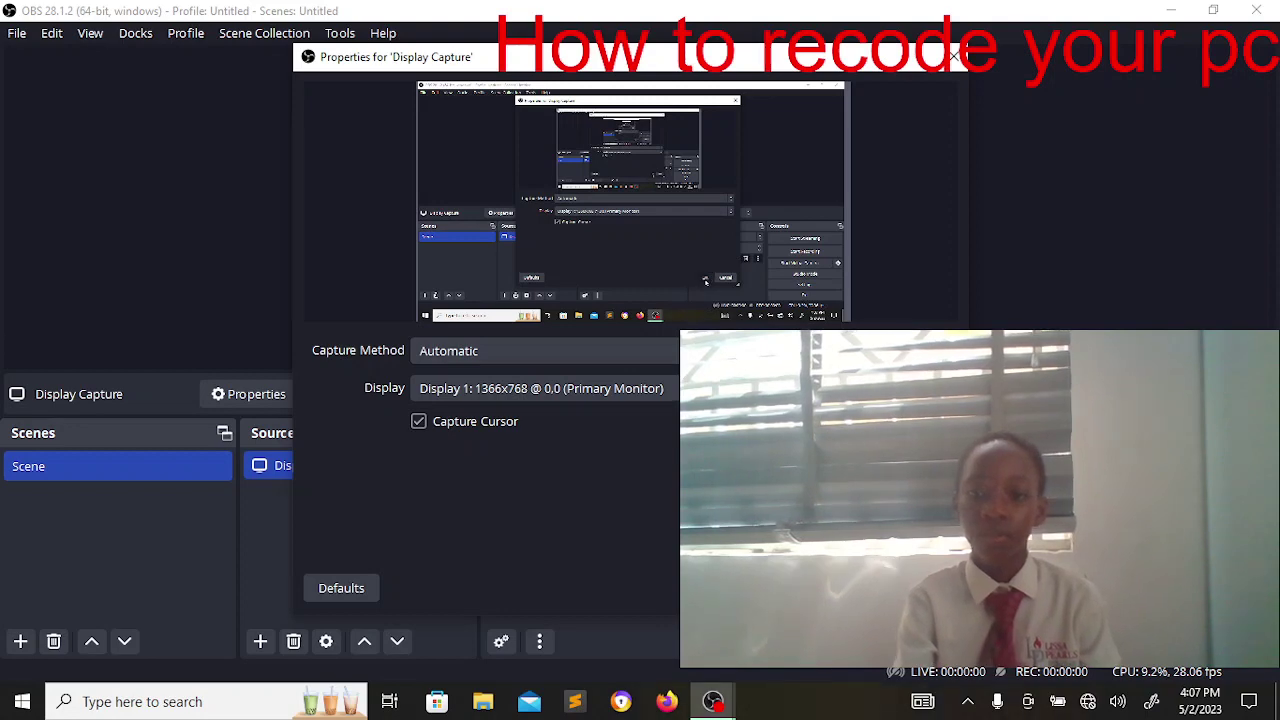
{"action": "left_click", "coordinate": [859, 592]}
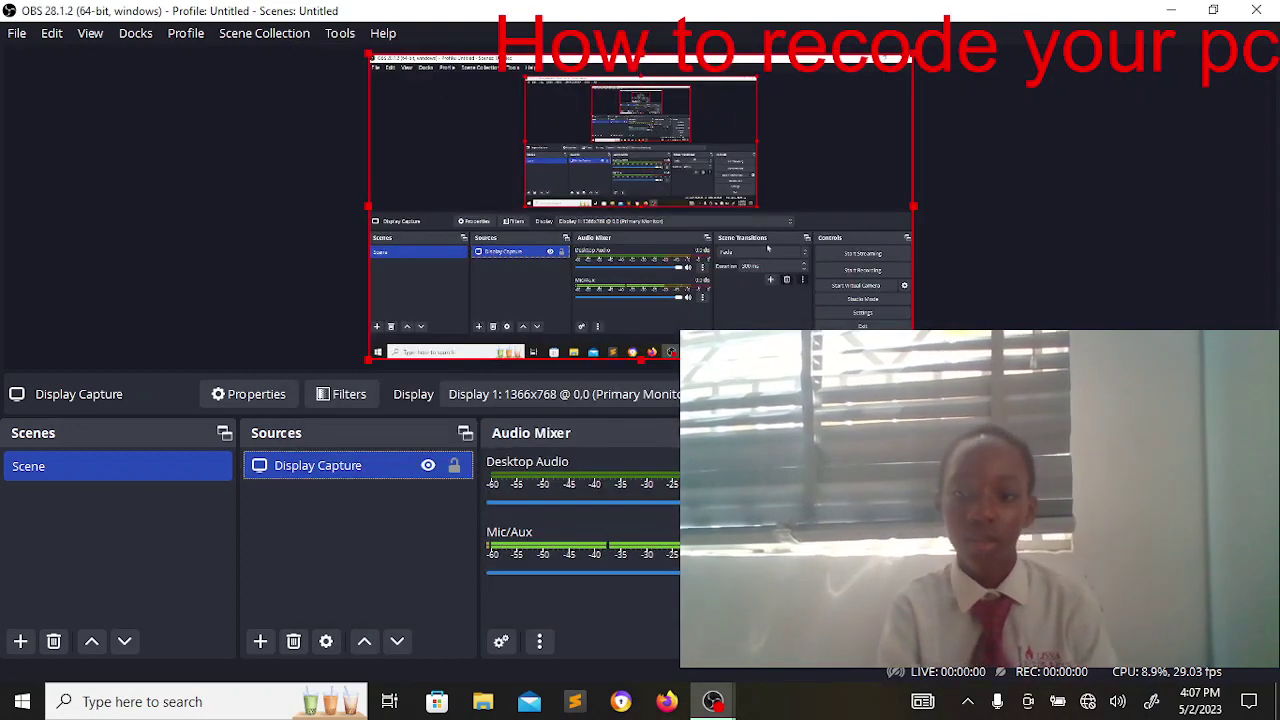
Start recording and minimize the OBS window to show the desktop.
{"action": "left_click", "coordinate": [1125, 504]}
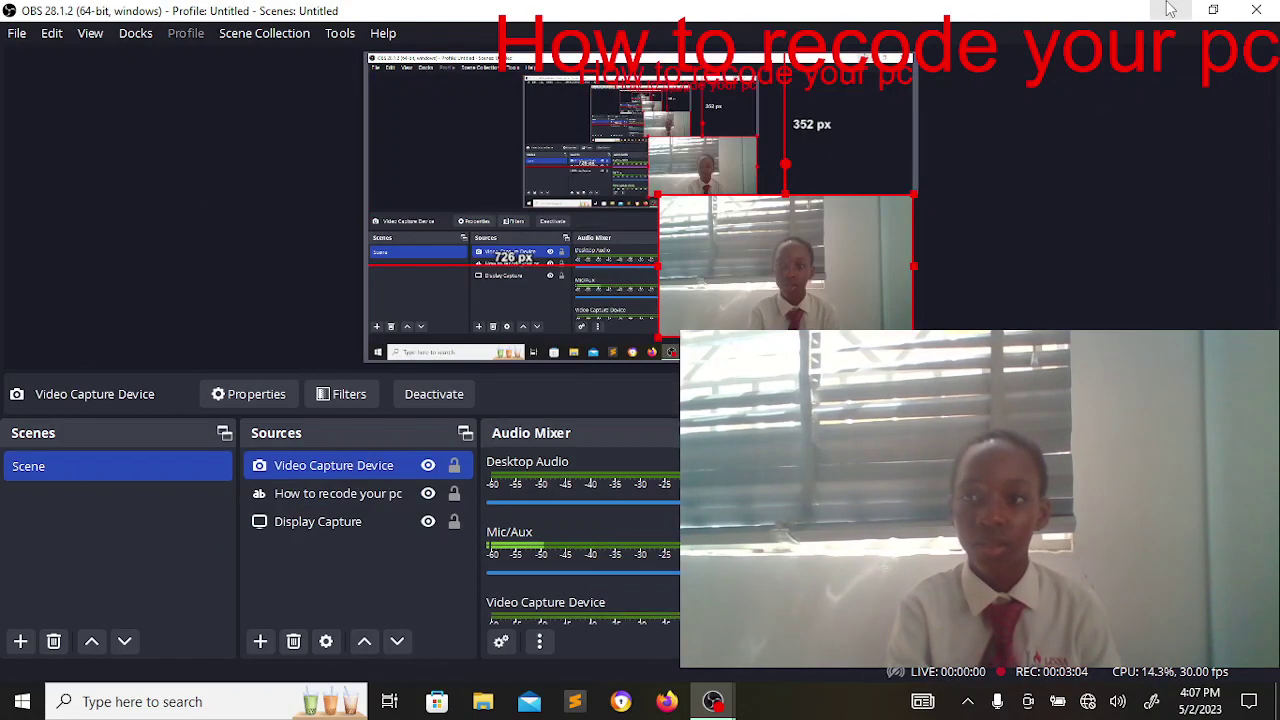
{"action": "left_click", "coordinate": [1170, 9]}
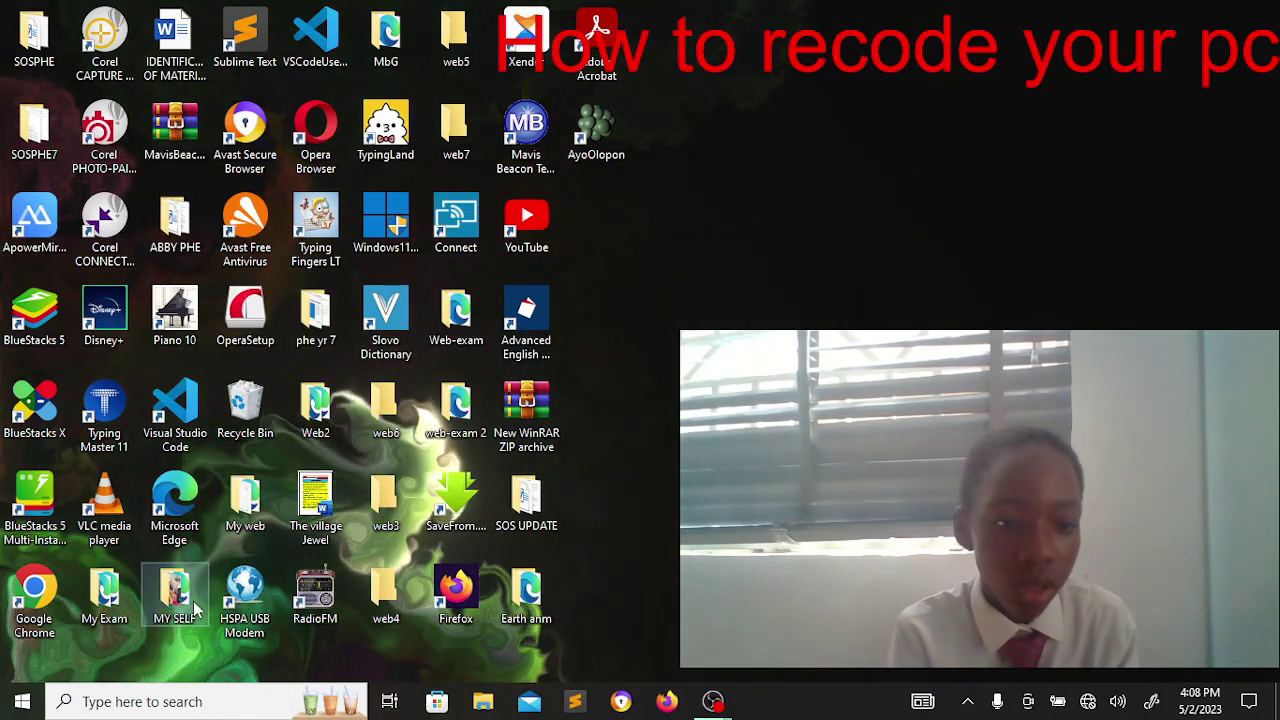
Open the About page from the desktop's My Exam folder in the browser and look through its school and teachers sections.
{"action": "double_click", "coordinate": [104, 598]}
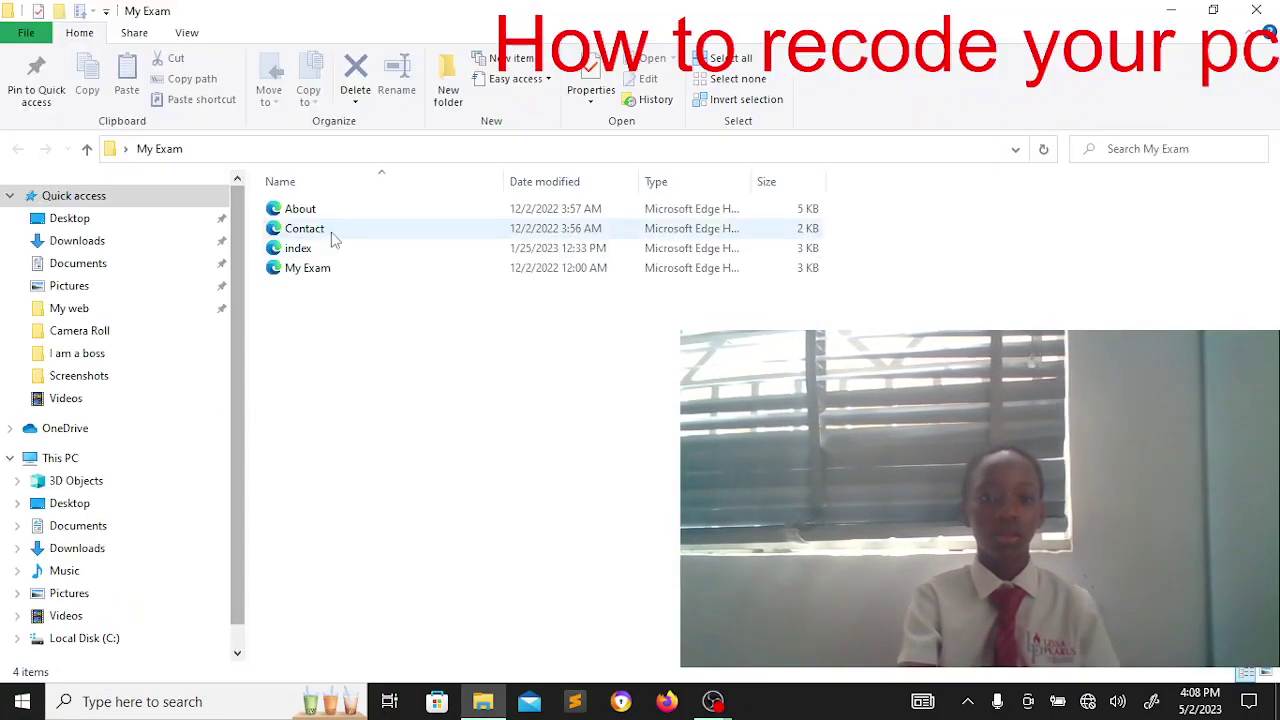
{"action": "double_click", "coordinate": [337, 217]}
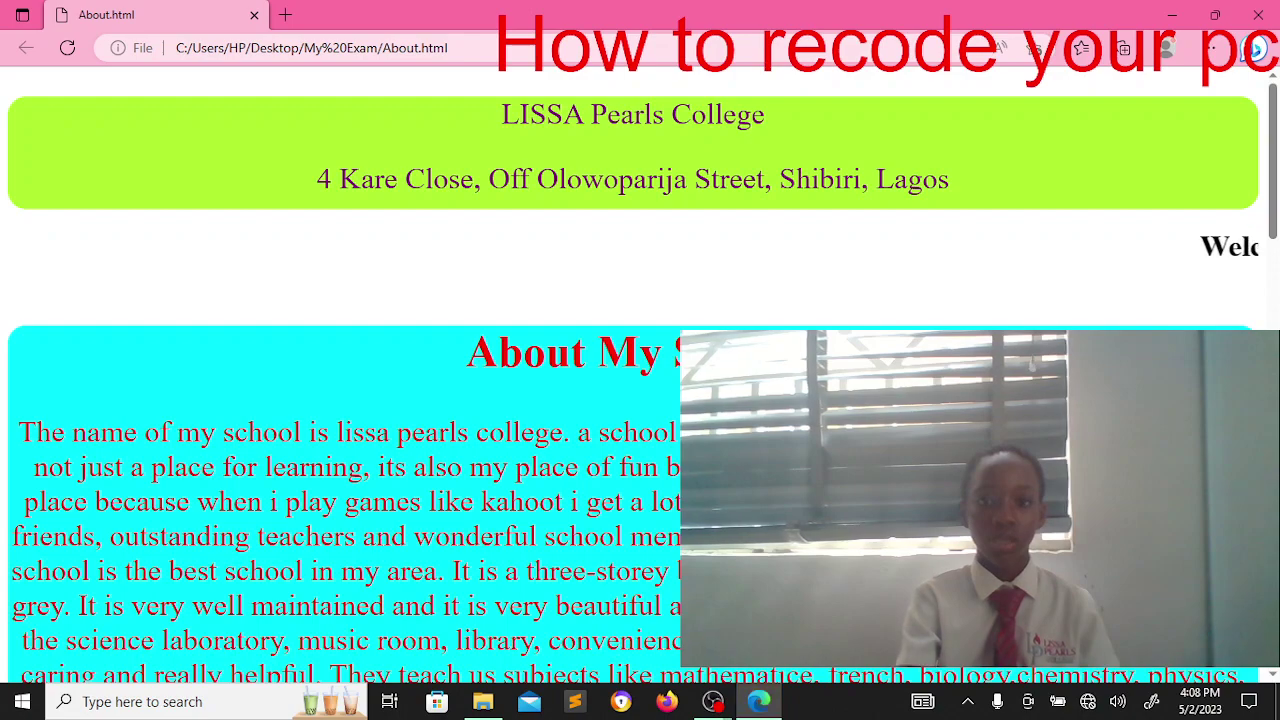
{"action": "scroll", "coordinate": [400, 300], "scroll_direction": "down", "scroll_amount": 3}
{"action": "scroll", "coordinate": [640, 300], "scroll_direction": "up", "scroll_amount": 3}
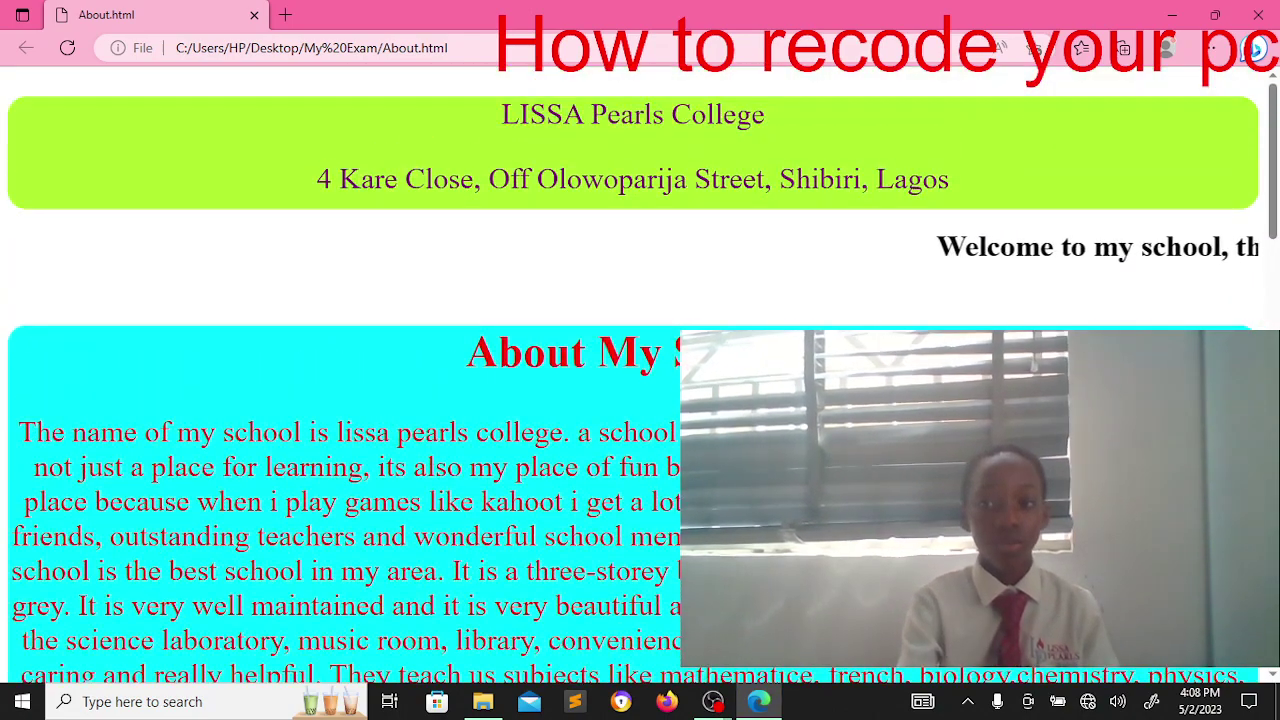
{"action": "scroll", "coordinate": [640, 300], "scroll_direction": "down", "scroll_amount": 3}
{"action": "scroll", "coordinate": [640, 300], "scroll_direction": "down", "scroll_amount": 7}
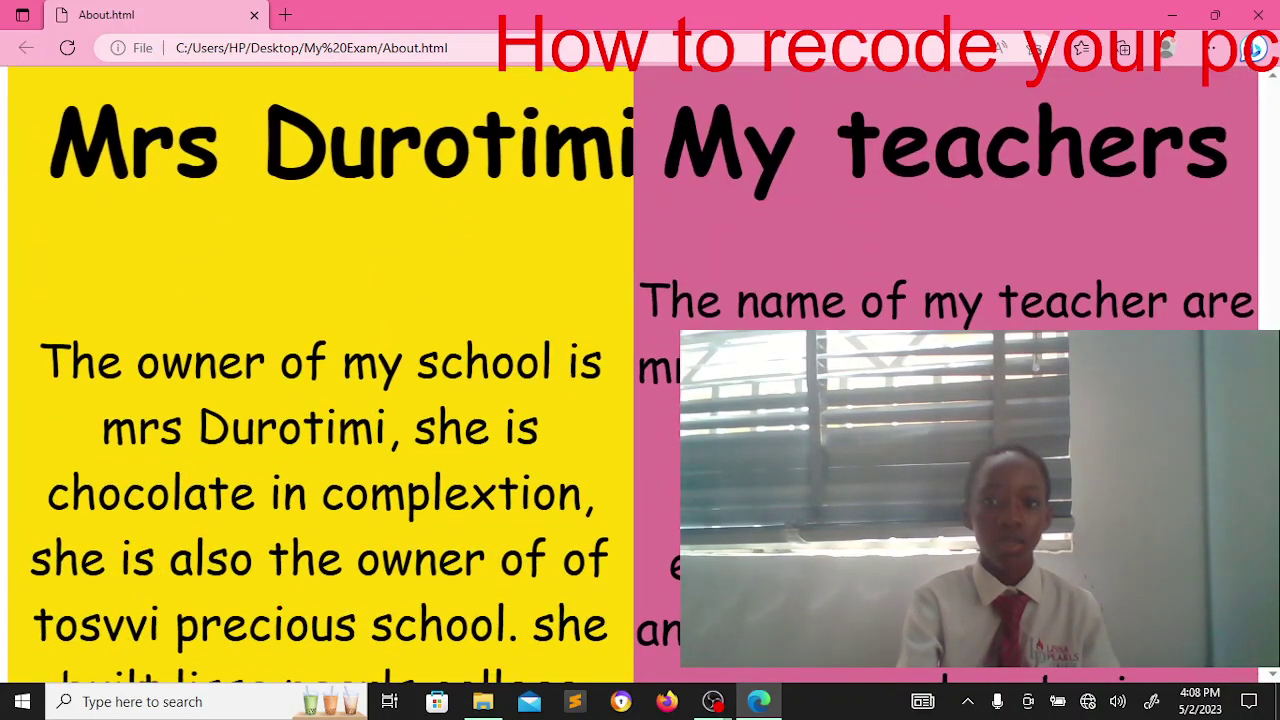
{"action": "scroll", "coordinate": [640, 374], "scroll_direction": "down", "scroll_amount": 1}
{"action": "scroll", "coordinate": [640, 374], "scroll_direction": "up", "scroll_amount": 1}
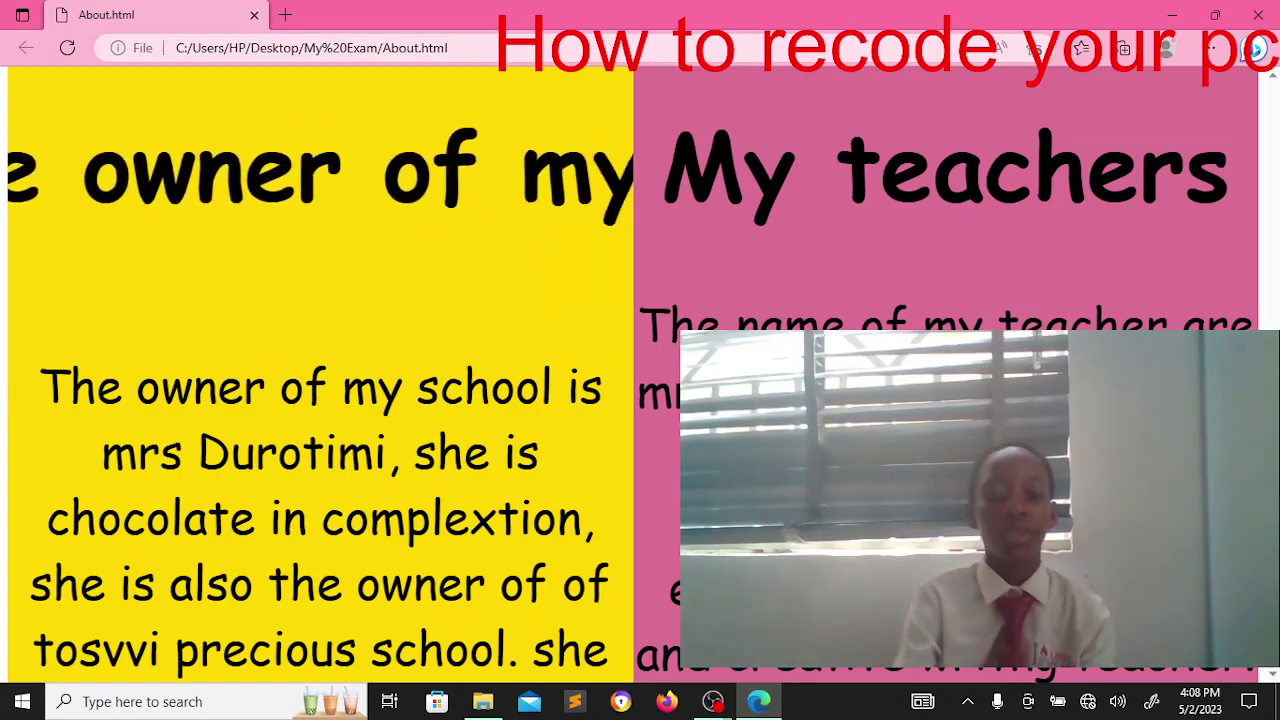
Read through the school owner and teachers sections of the About page down to the end of the page.
{"action": "scroll", "coordinate": [634, 388], "scroll_direction": "down", "scroll_amount": 2}
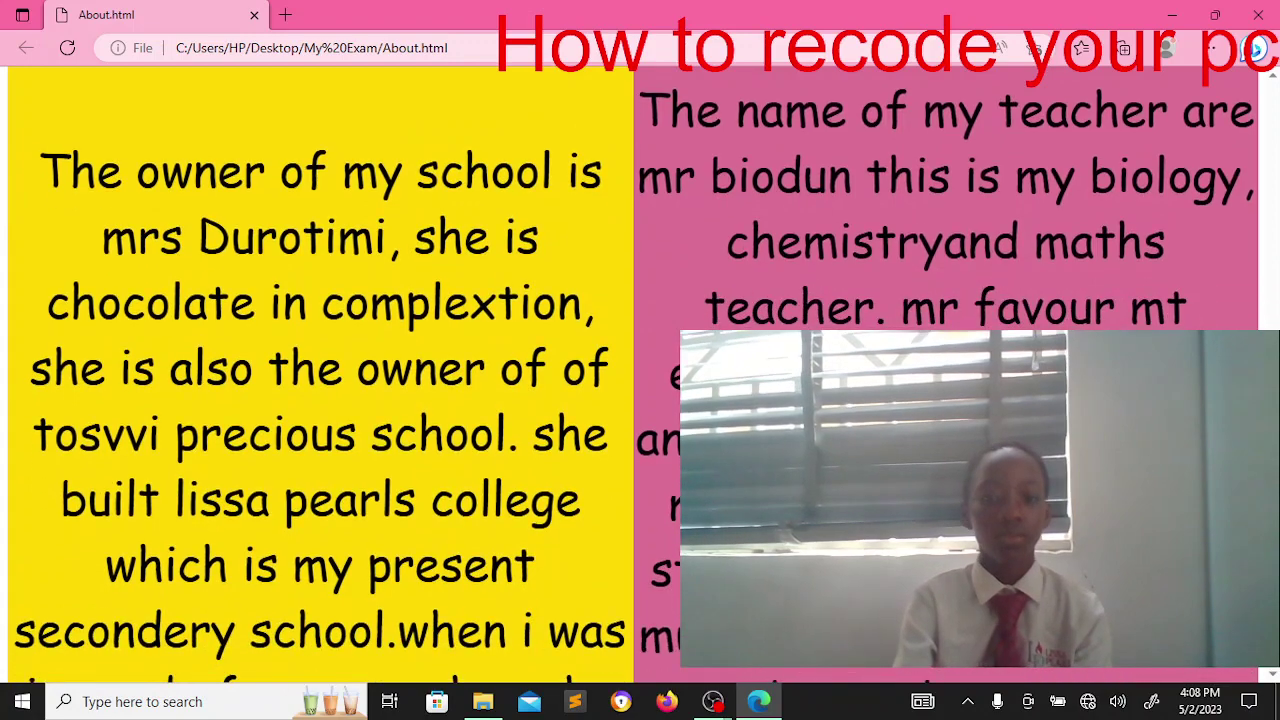
{"action": "scroll", "coordinate": [634, 380], "scroll_direction": "down", "scroll_amount": 3}
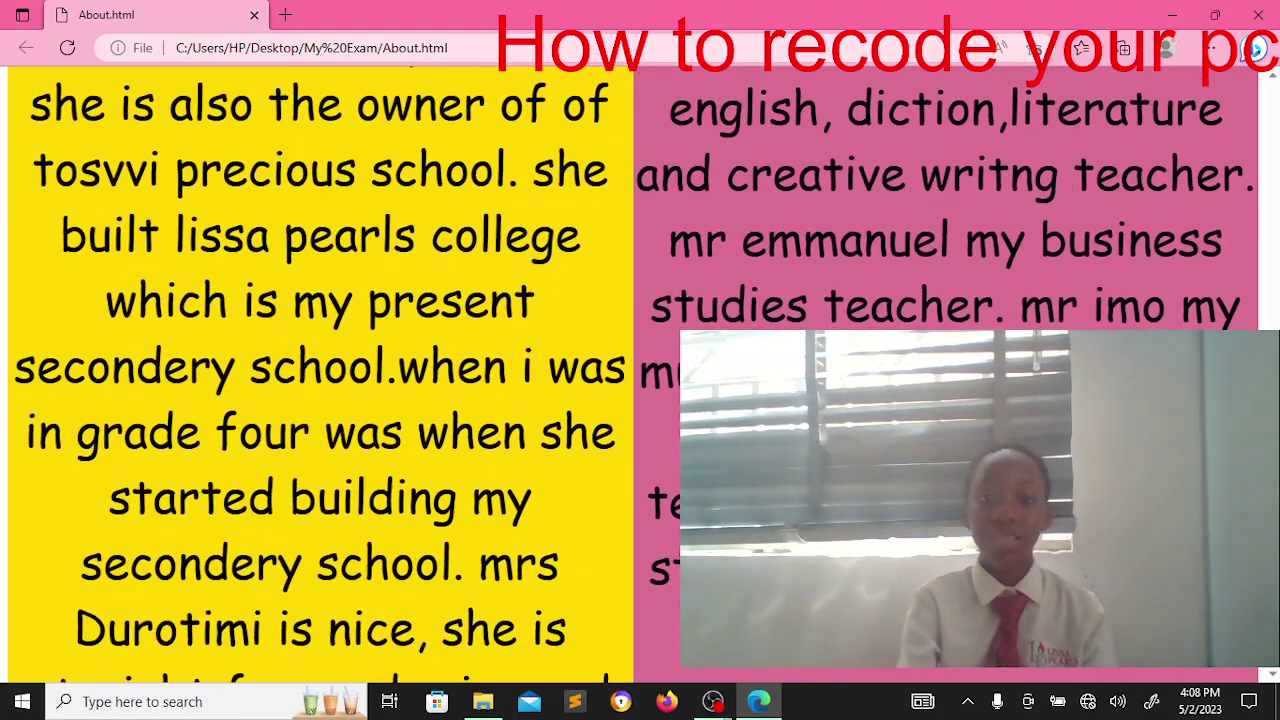
{"action": "scroll", "coordinate": [634, 380], "scroll_direction": "up", "scroll_amount": 1}
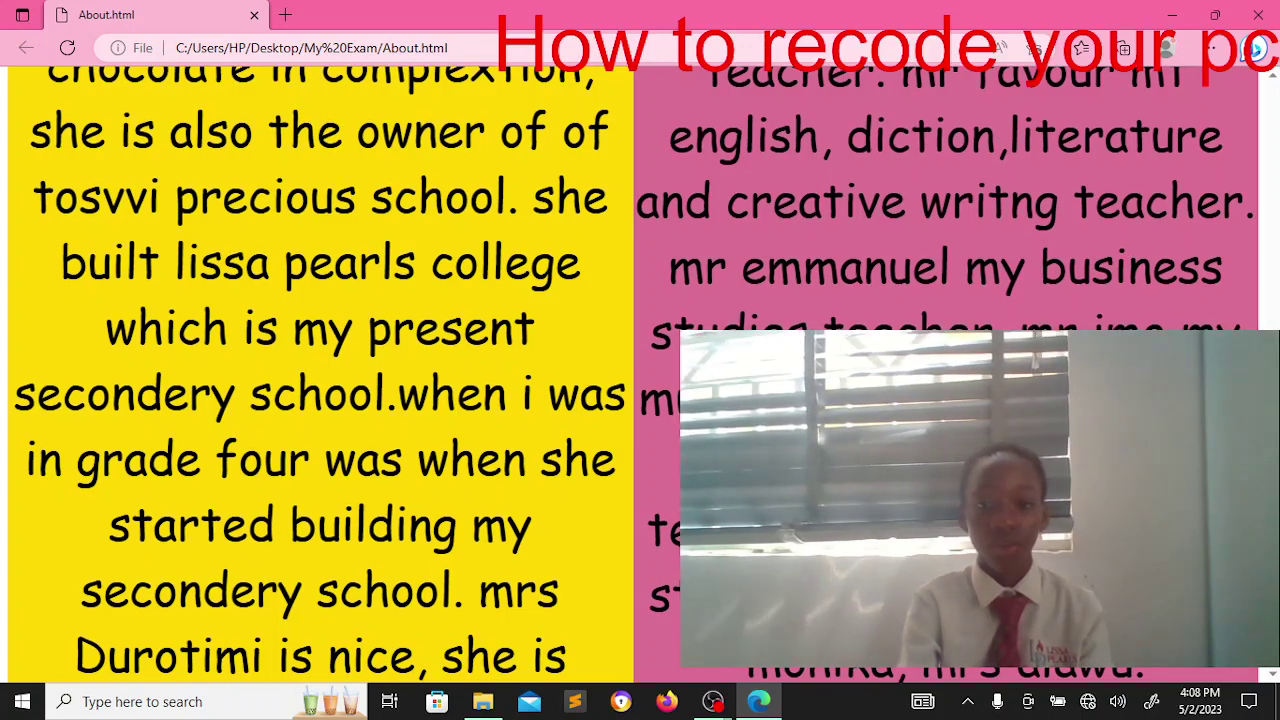
{"action": "scroll", "coordinate": [640, 380], "scroll_direction": "down", "scroll_amount": 2}
{"action": "scroll", "coordinate": [640, 380], "scroll_direction": "down", "scroll_amount": 1}
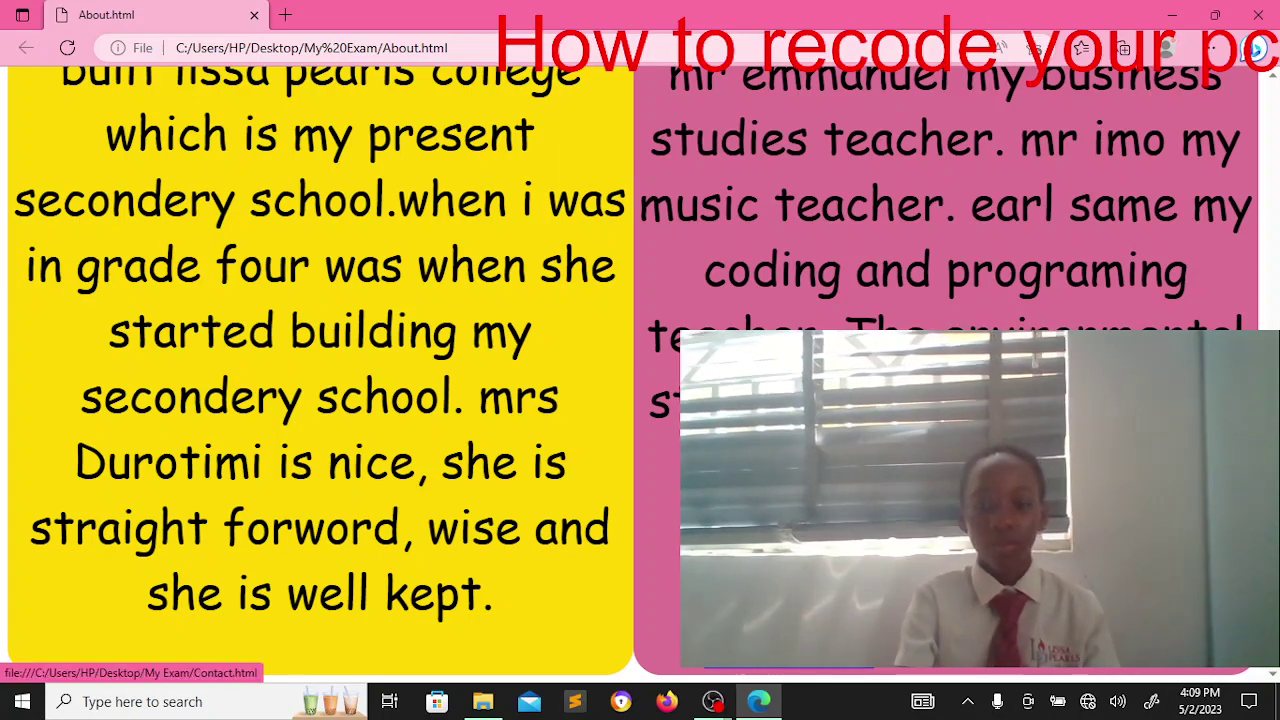
Reload the About page and follow the Contact link at the end of the page.
{"action": "key", "text": "F5"}
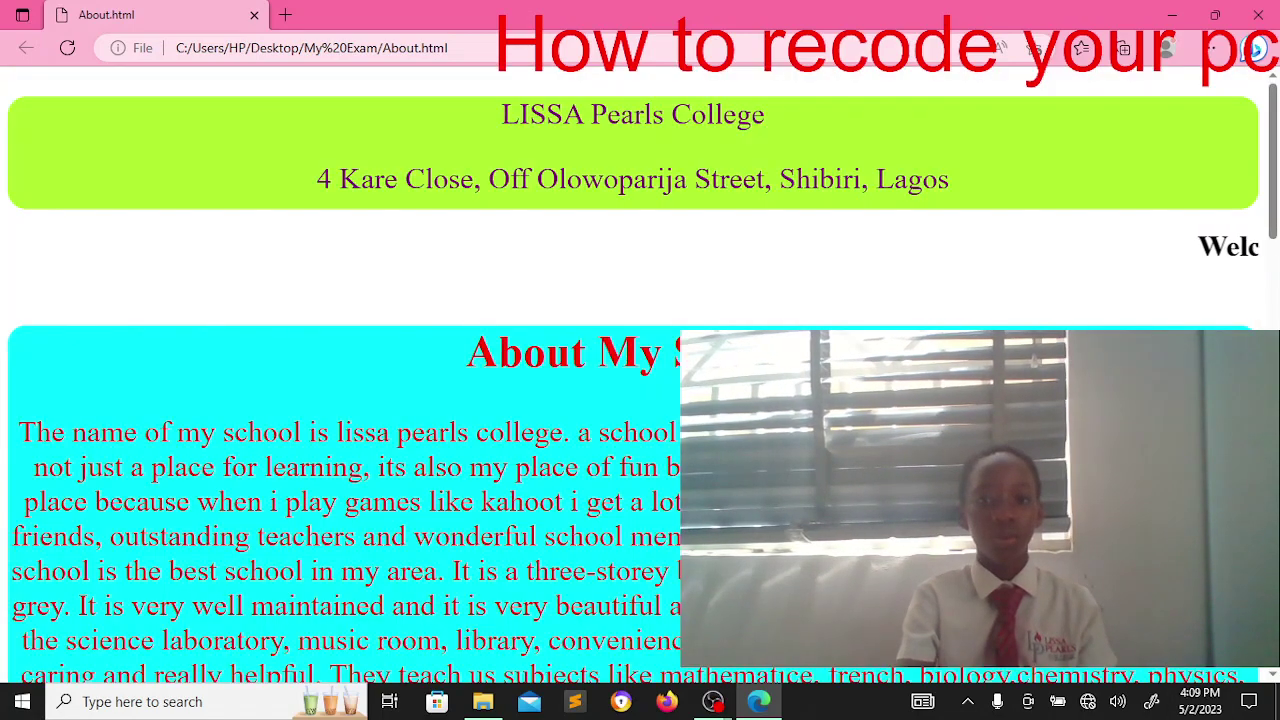
{"action": "scroll", "coordinate": [640, 400], "scroll_direction": "down", "scroll_amount": 9}
{"action": "scroll", "coordinate": [640, 400], "scroll_direction": "down", "scroll_amount": 7}
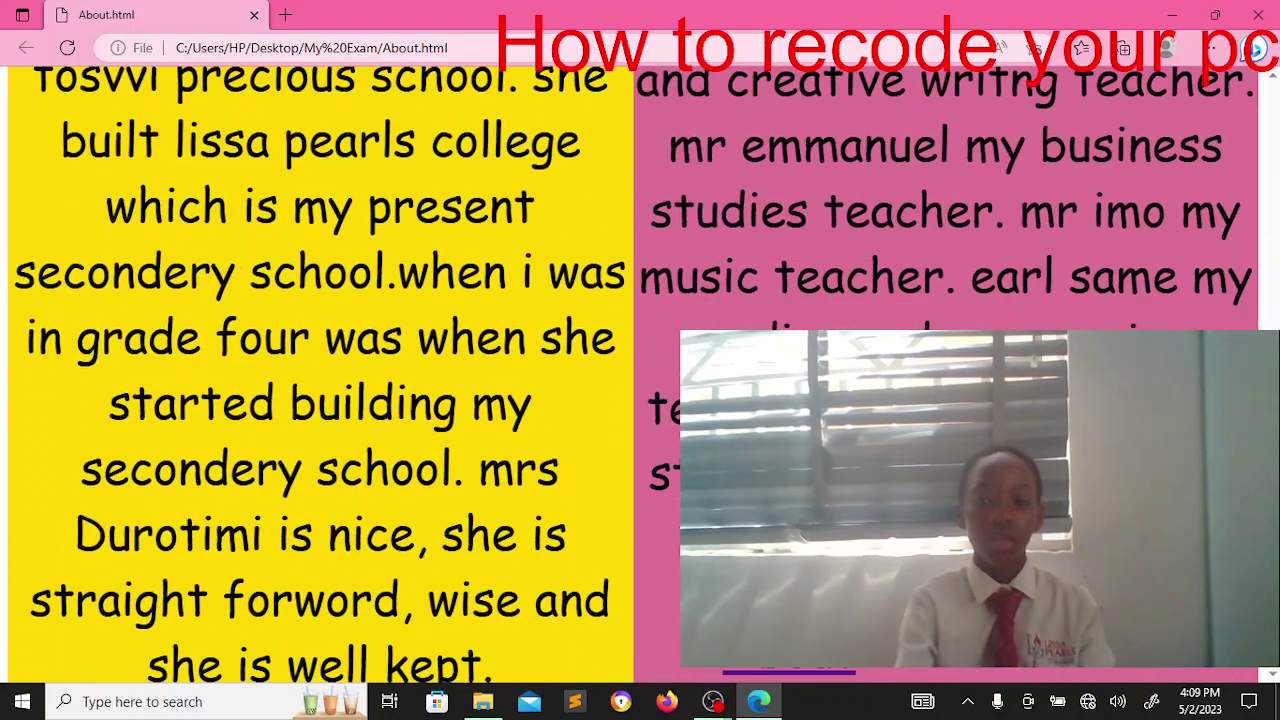
{"action": "left_click", "coordinate": [718, 612]}
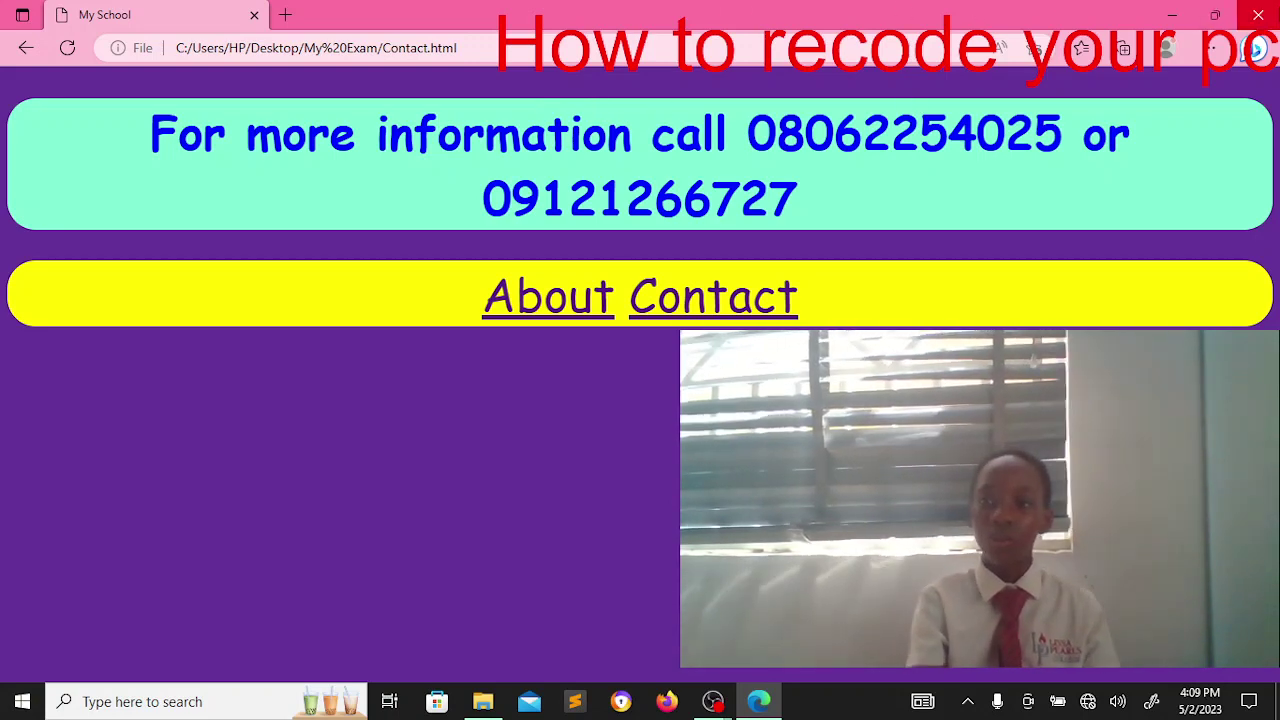
Close the browser and the My Exam folder, and switch back to the OBS window.
{"action": "left_click", "coordinate": [1258, 14]}
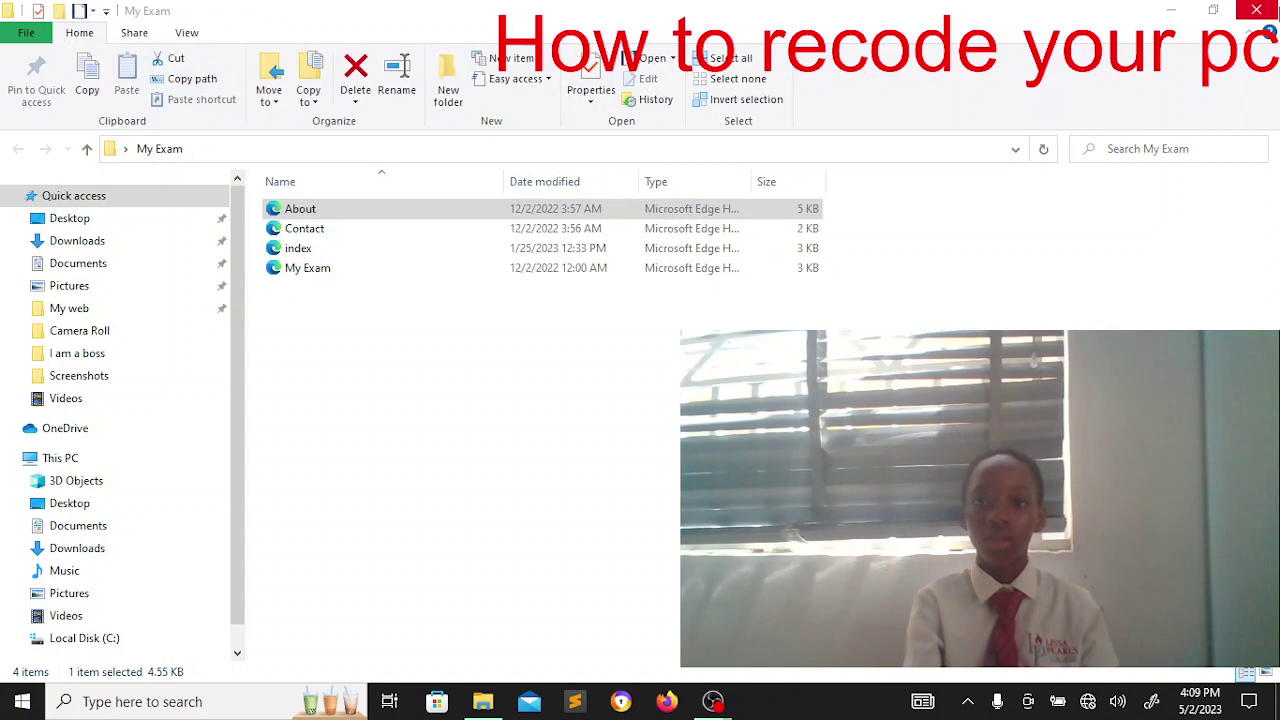
{"action": "left_click", "coordinate": [1257, 9]}
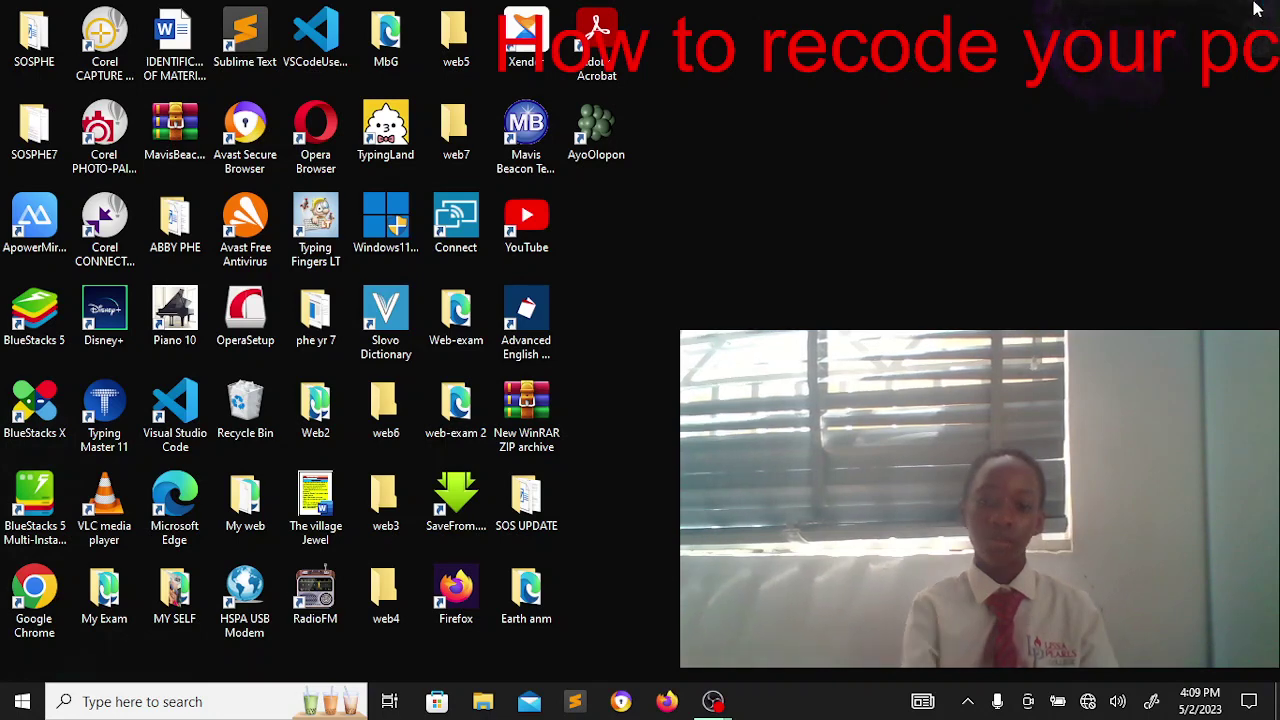
{"action": "left_click", "coordinate": [714, 703]}
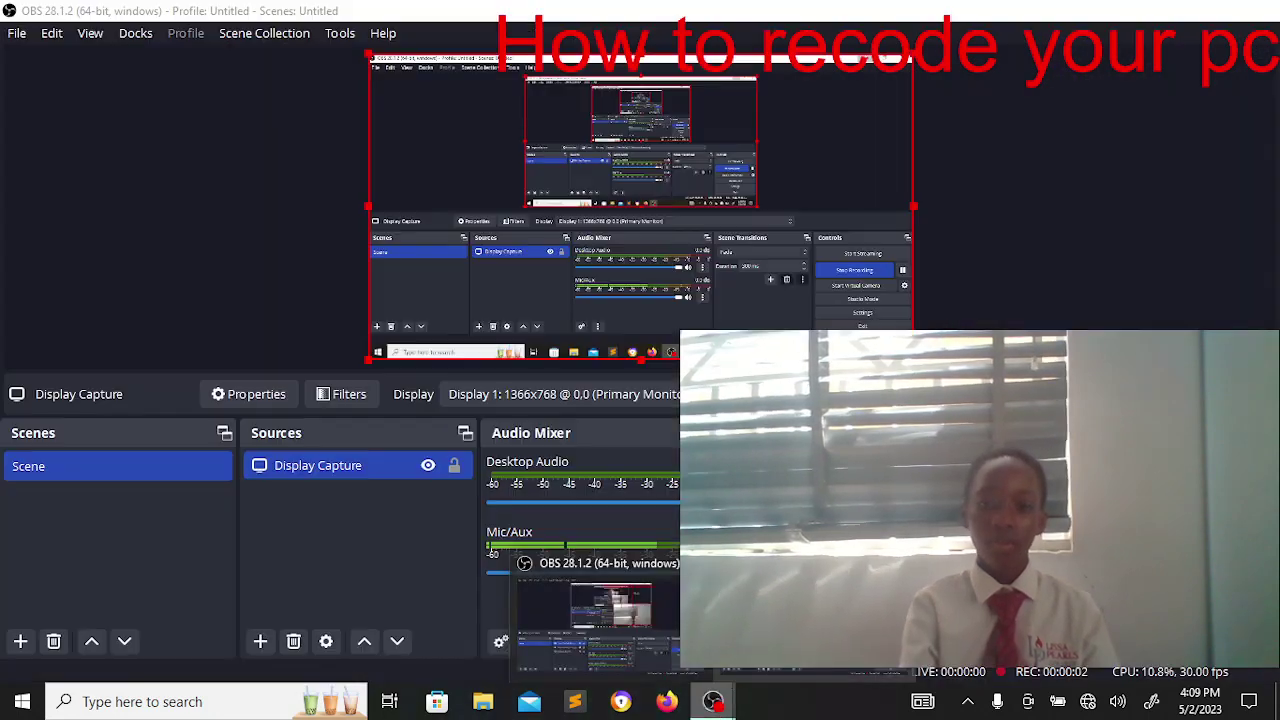